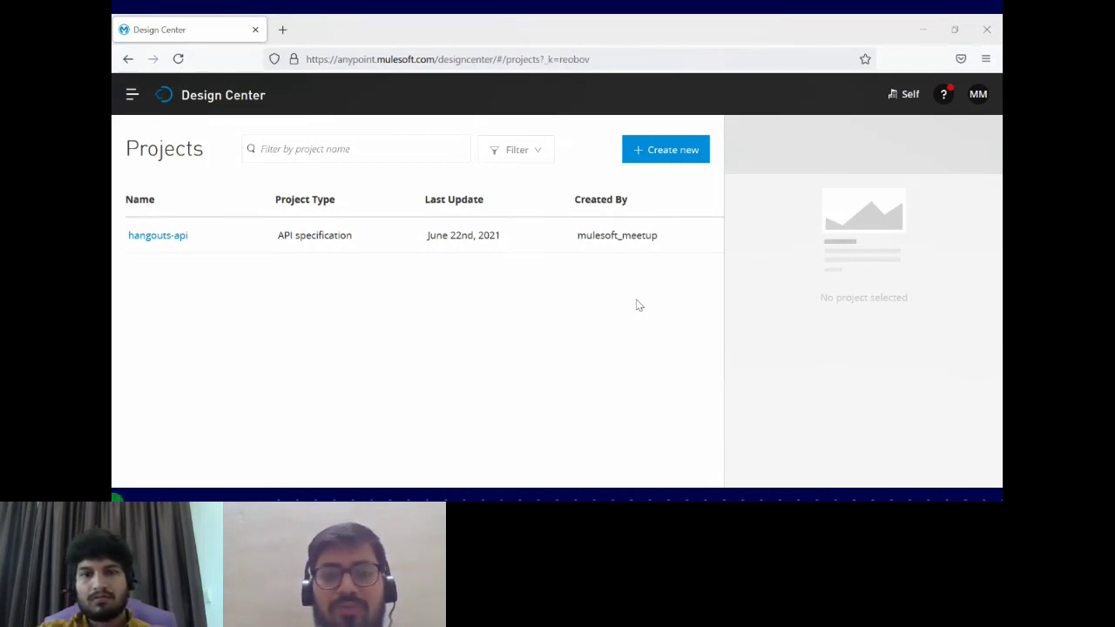
key("Left")
key("Left")
key("Left")
key("Left")
key("Left")
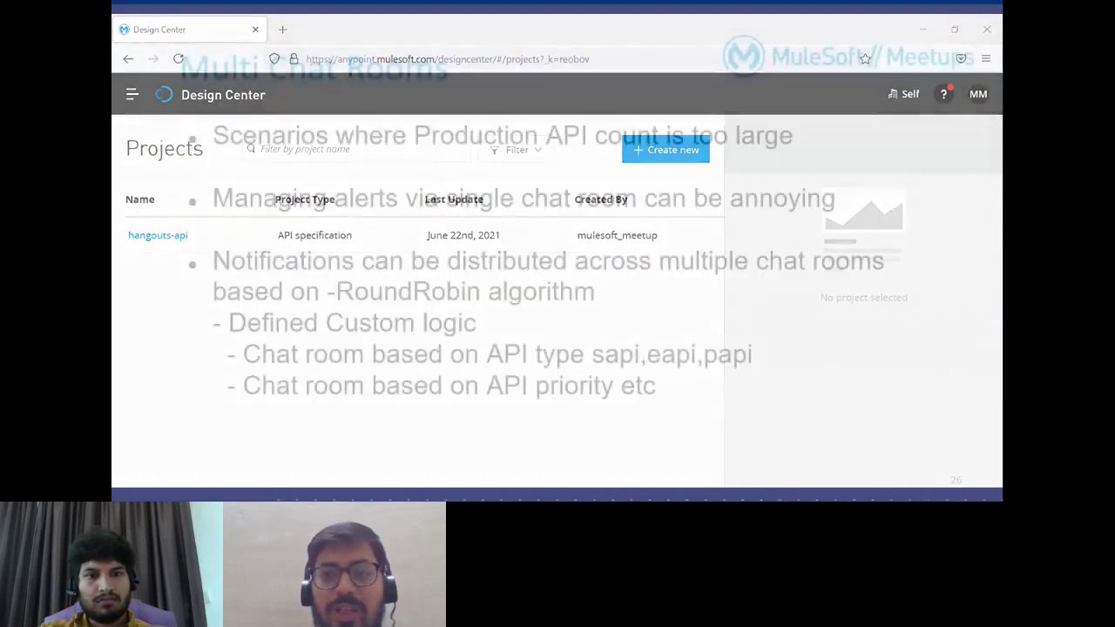
key("Left")
key("Left")
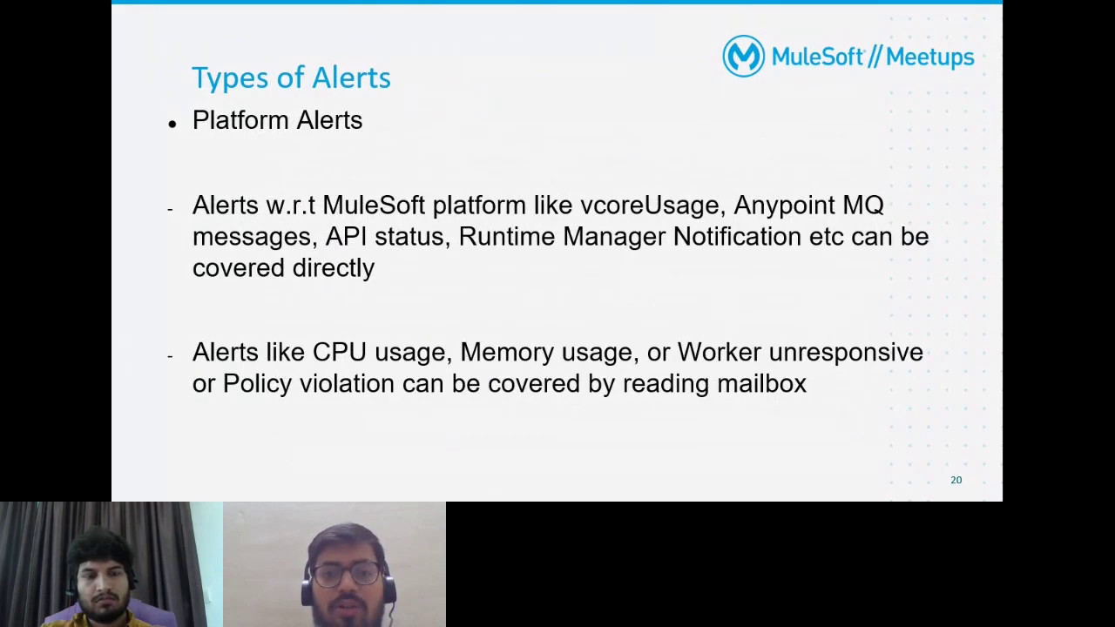
key("Left")
key("Left")
key("Left")
key("Left")
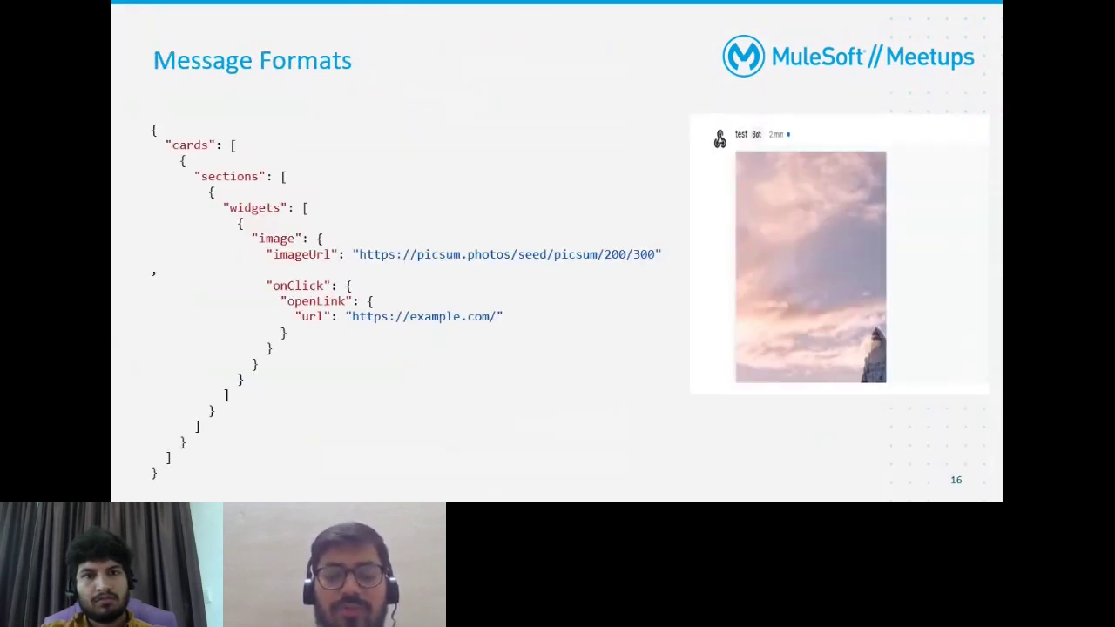
key("Left")
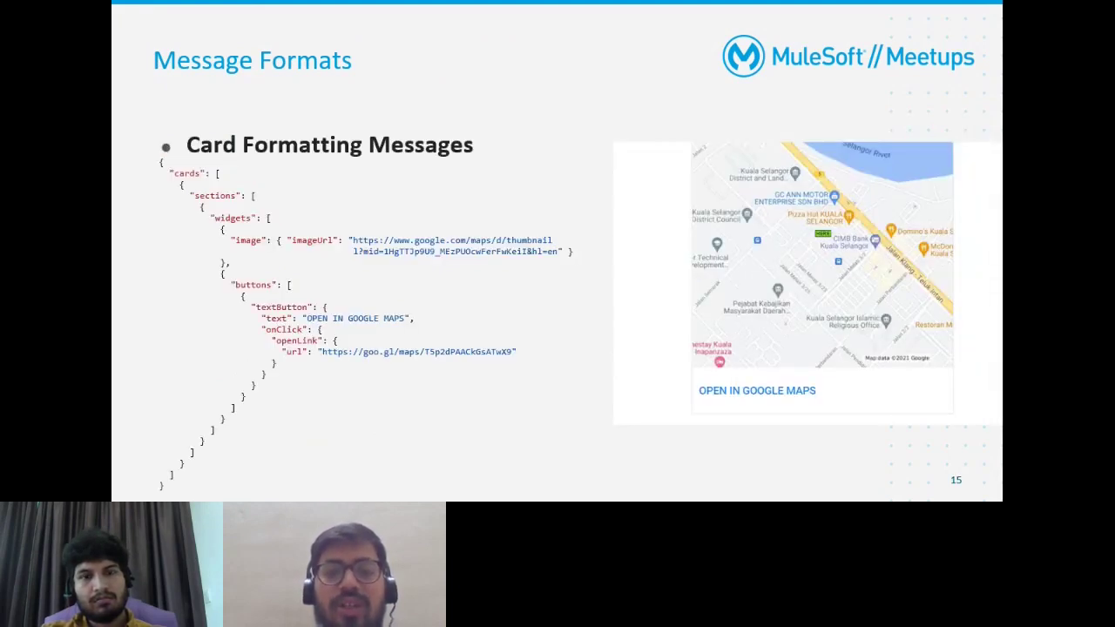
key("Left")
key("Left")
key("Left")
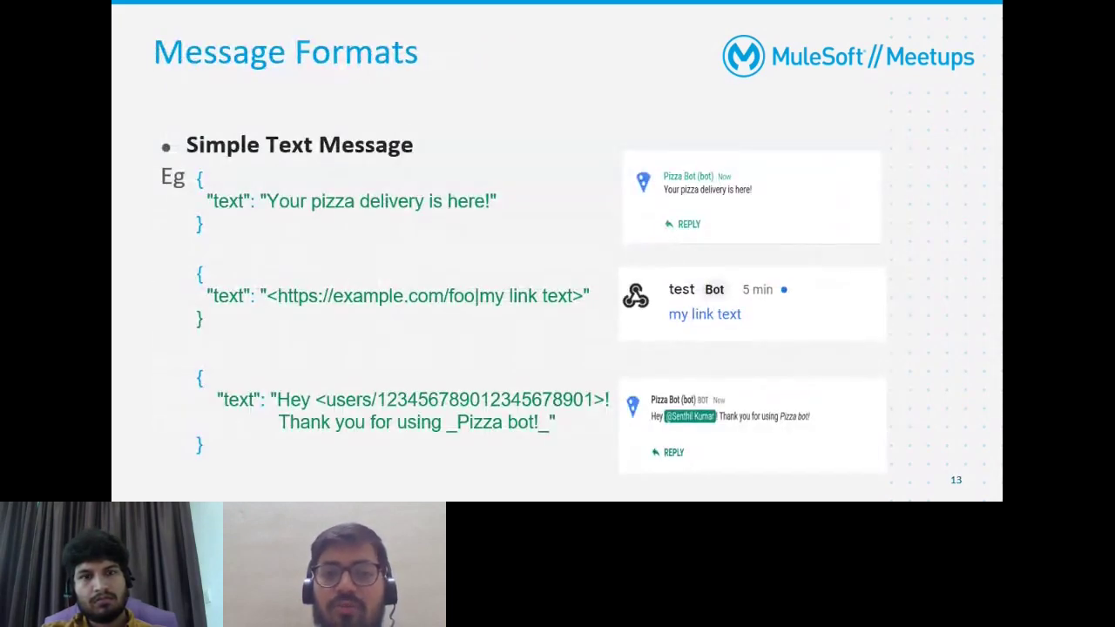
key("Left")
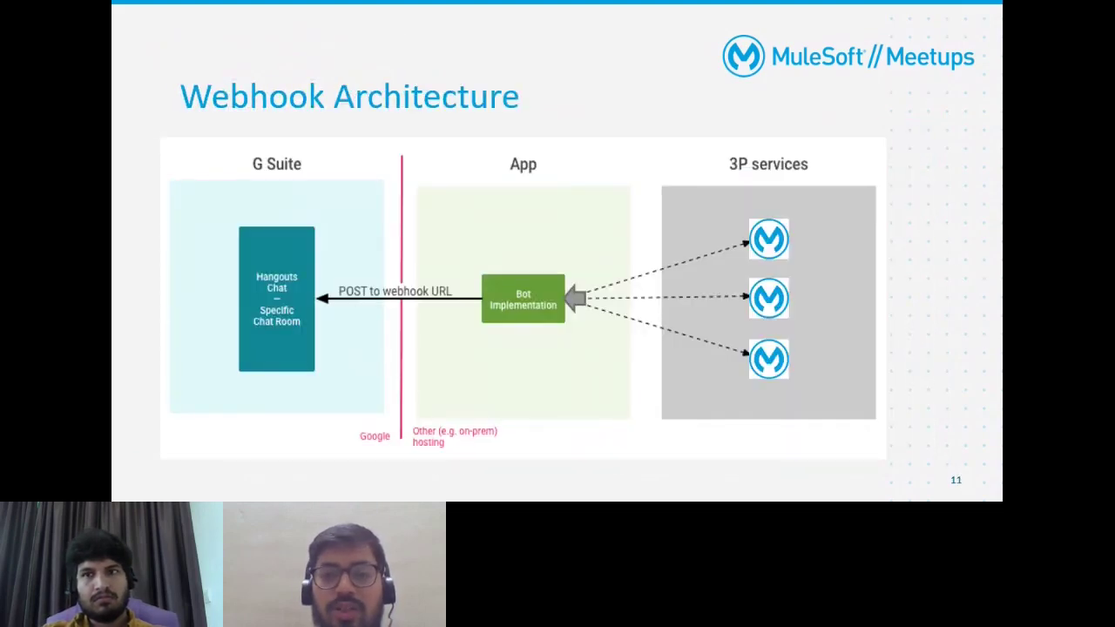
key("Right")
key("Right")
key("Right")
key("Right")
key("Right")
key("Right")
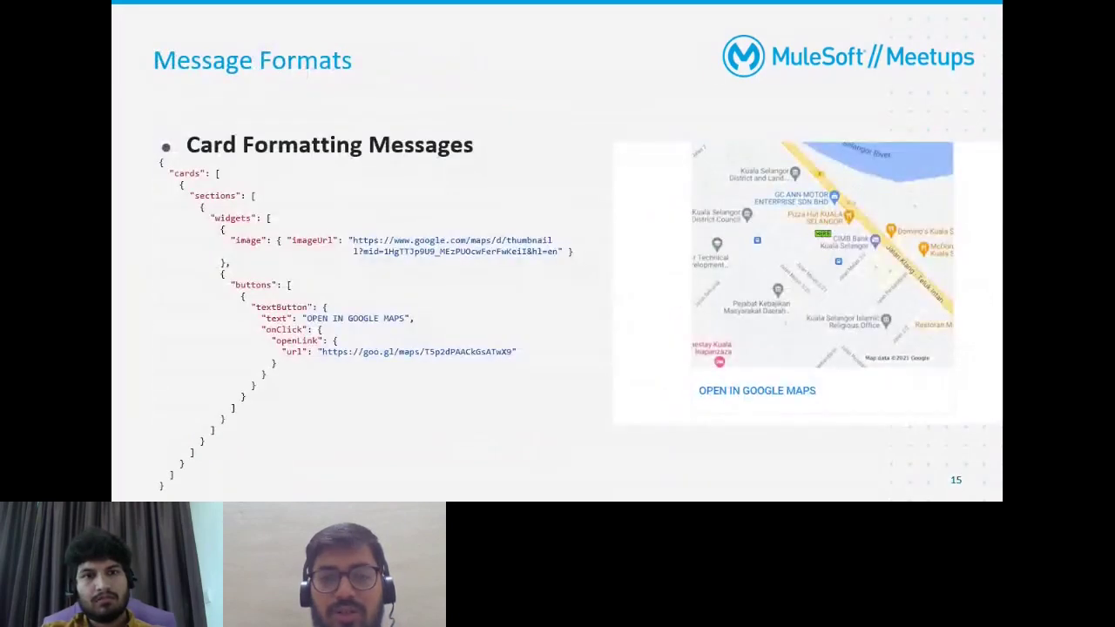
key("Right")
key("Right")
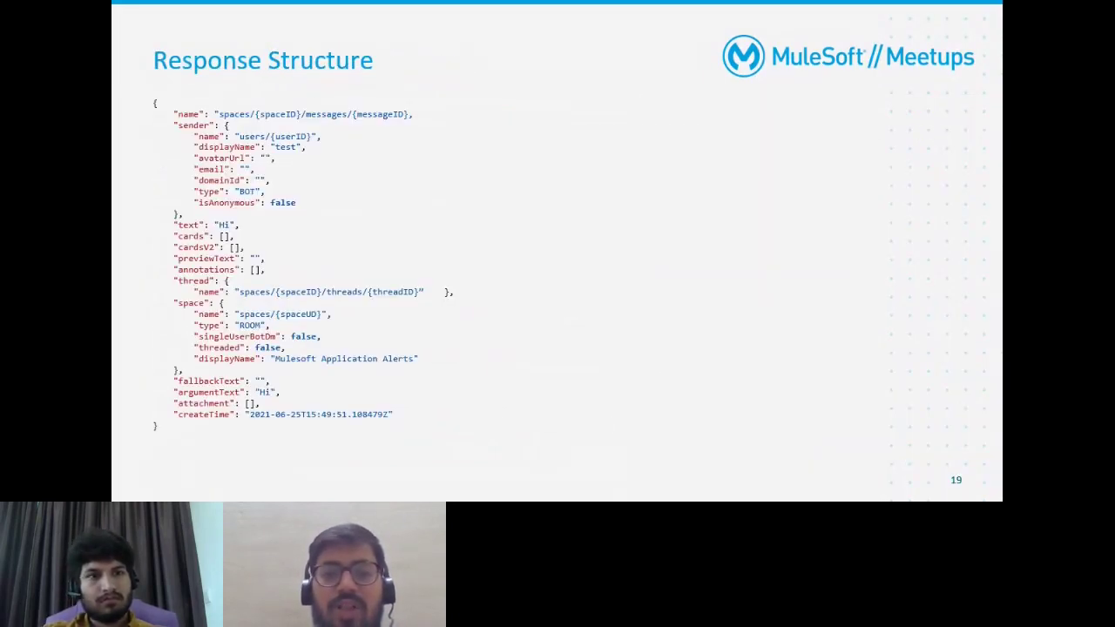
key("Right")
key("Right")
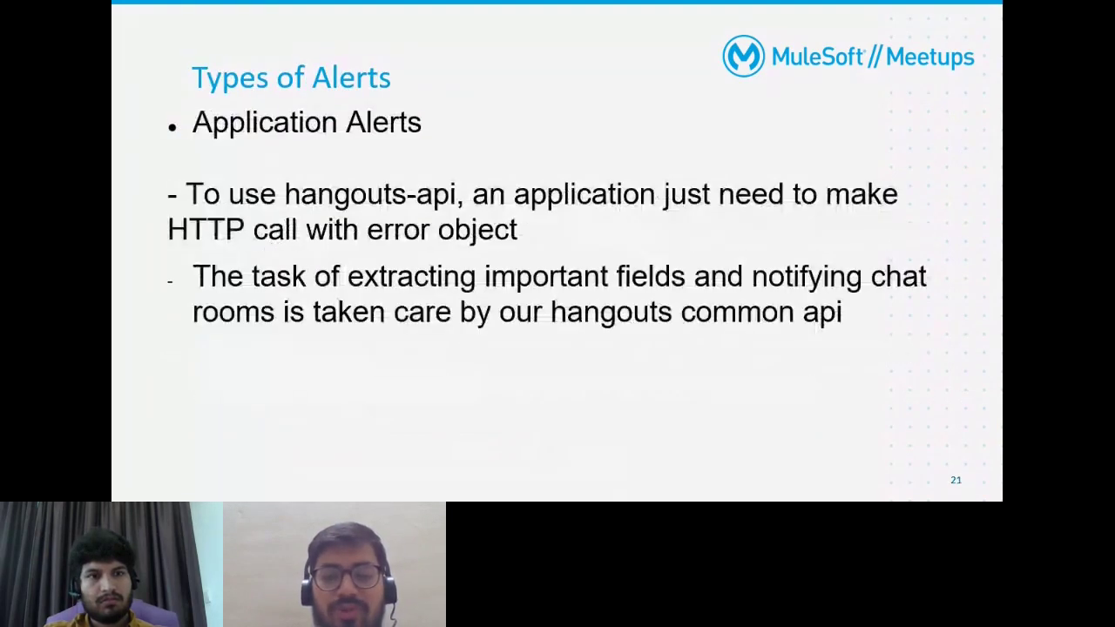
key("Right")
key("Right")
key("Right")
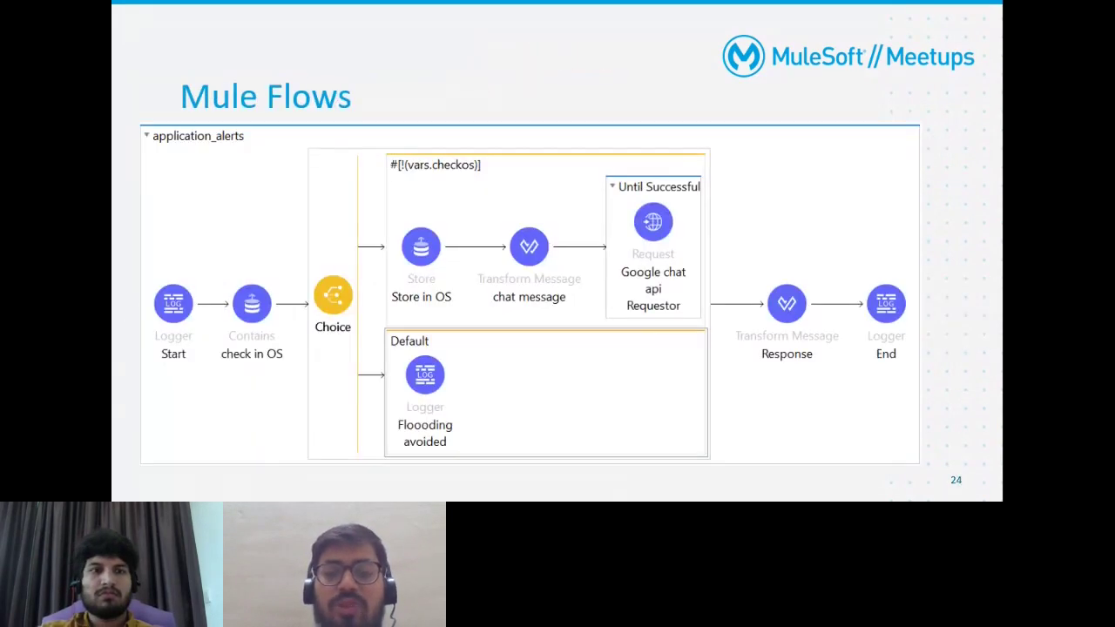
key("Right")
key("Right")
key("alt+Tab")
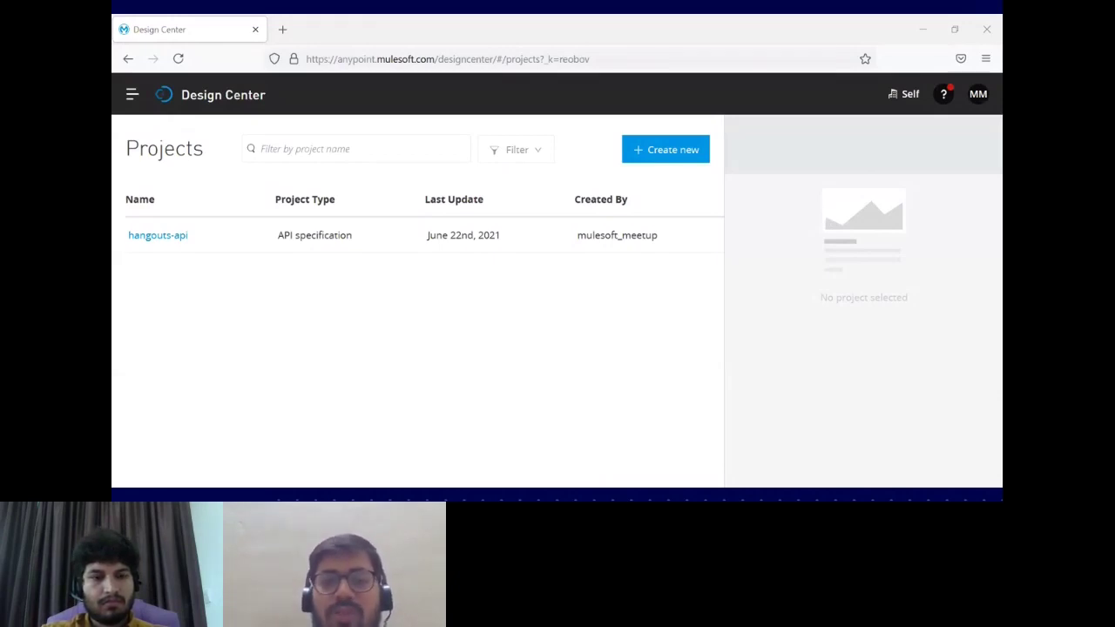
key("Escape")
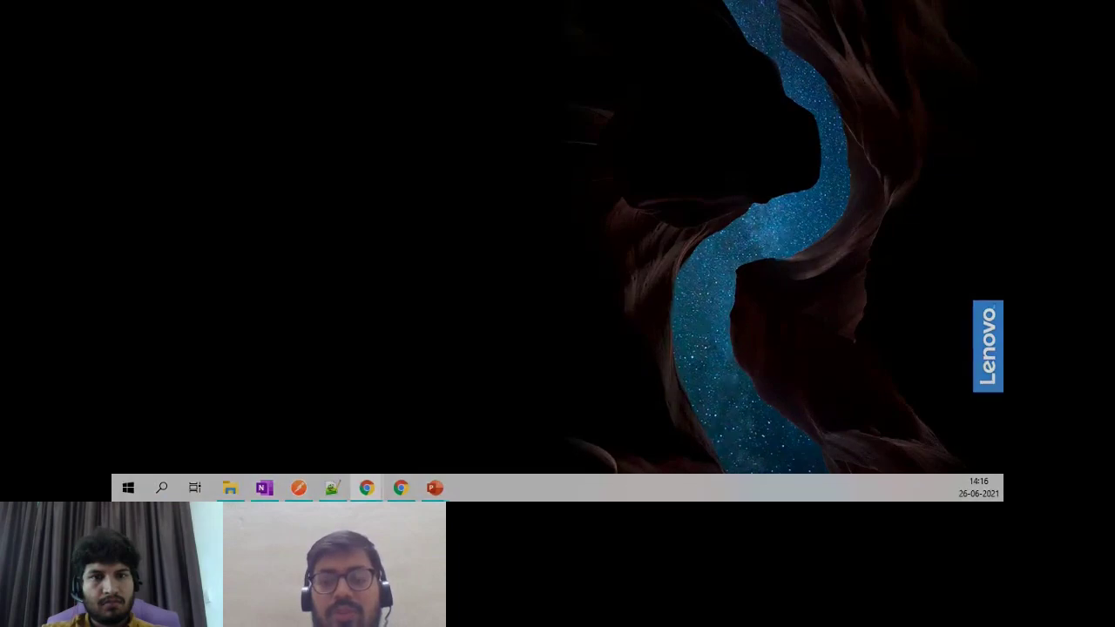
key("alt+Tab")
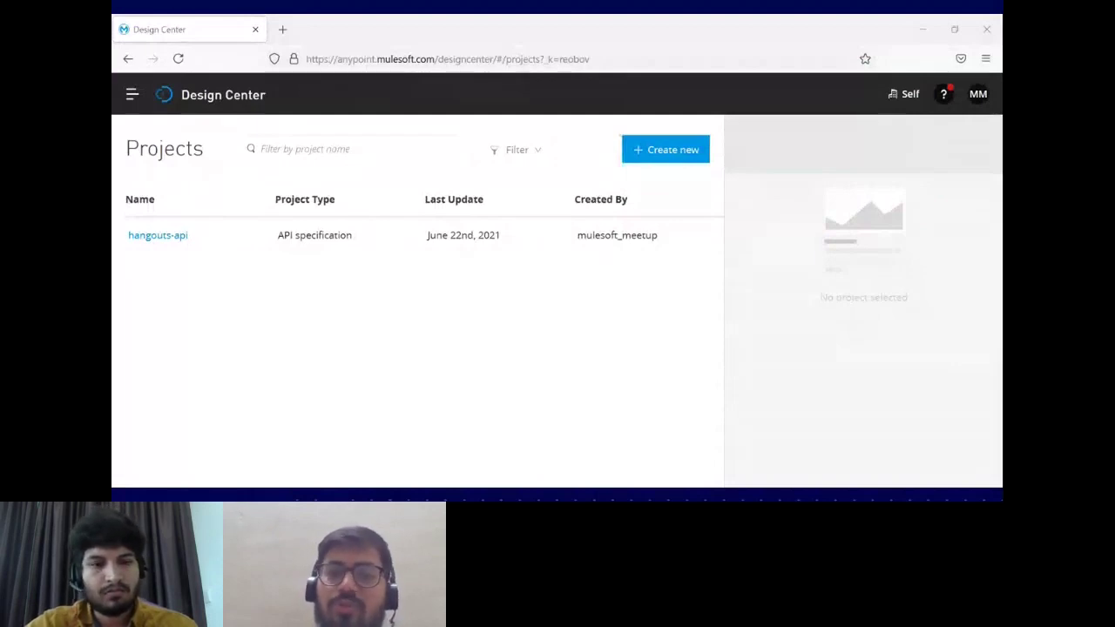
key("super+d")
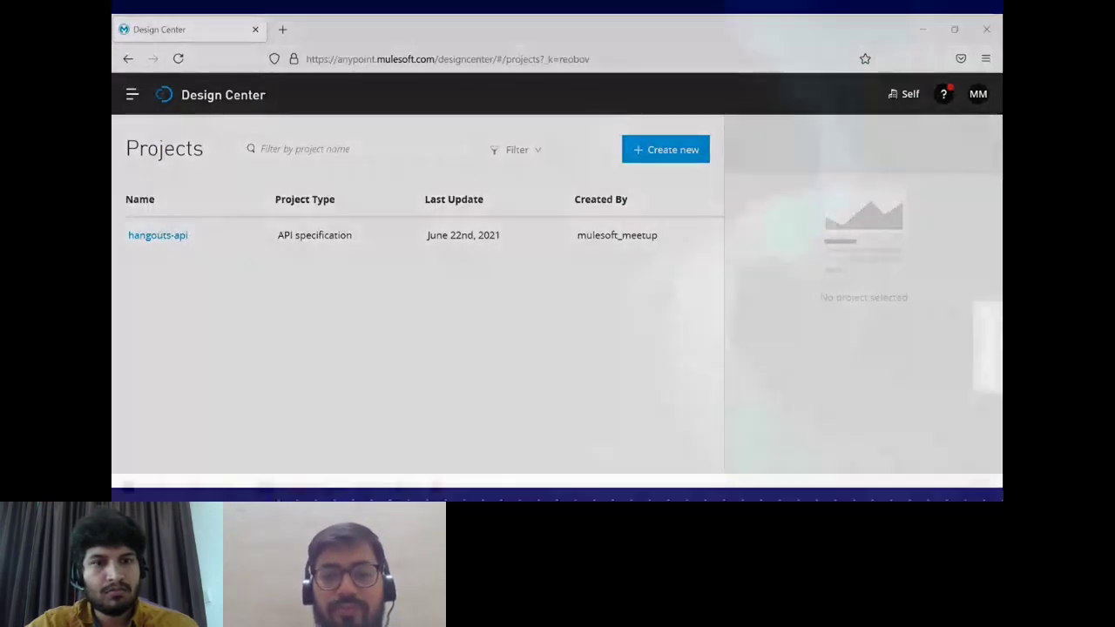
key("super+d")
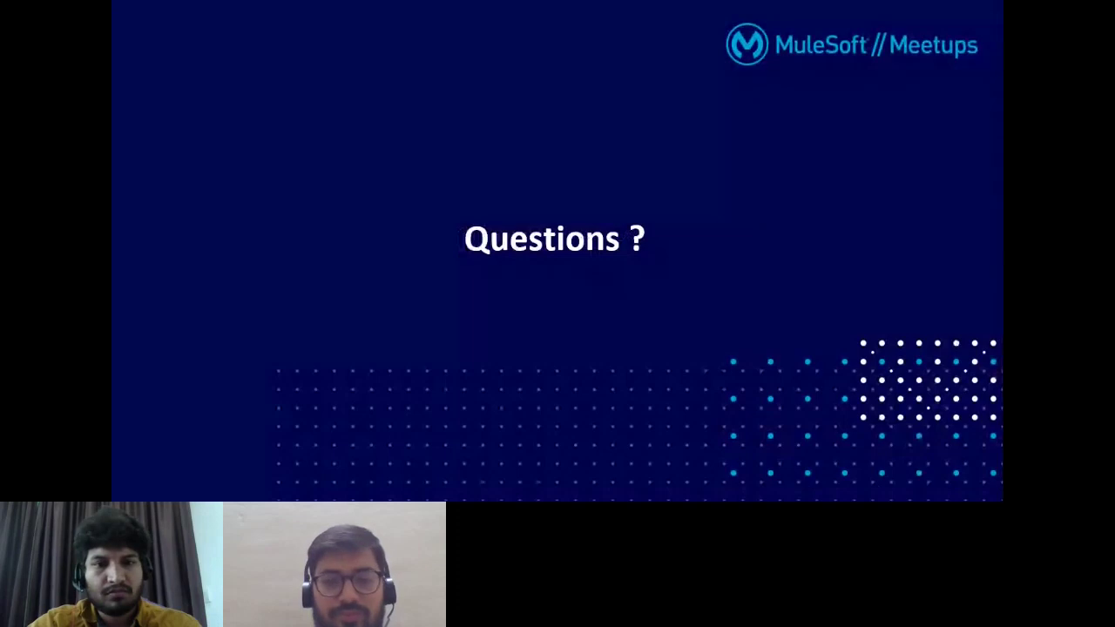
key("Escape")
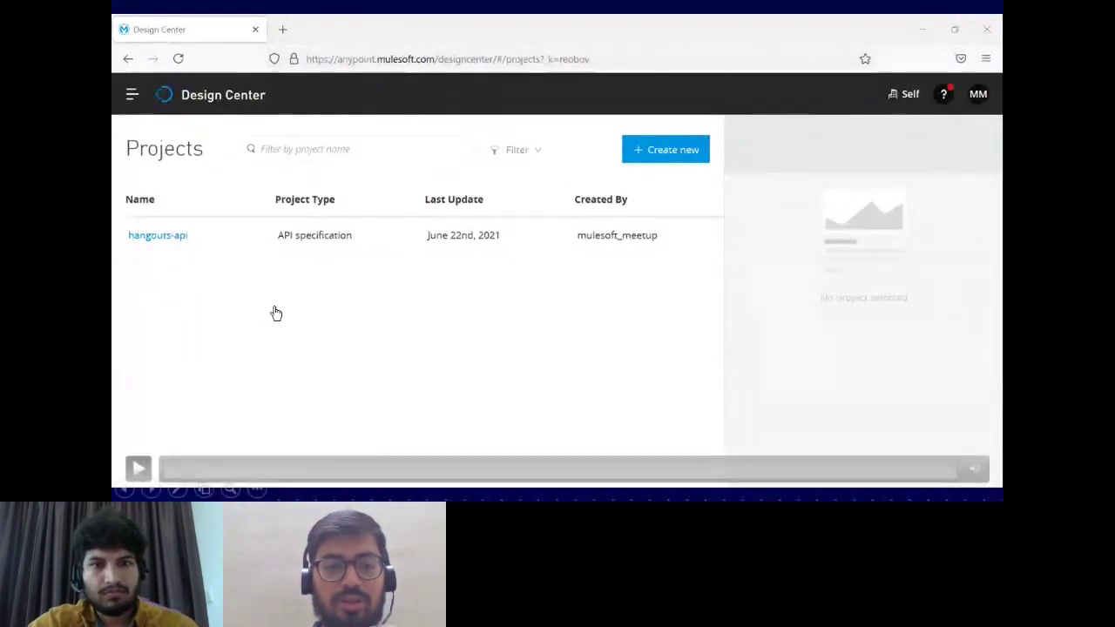
Step: Play the embedded Design Center demo video on the slide from its start
left_click(139, 471)
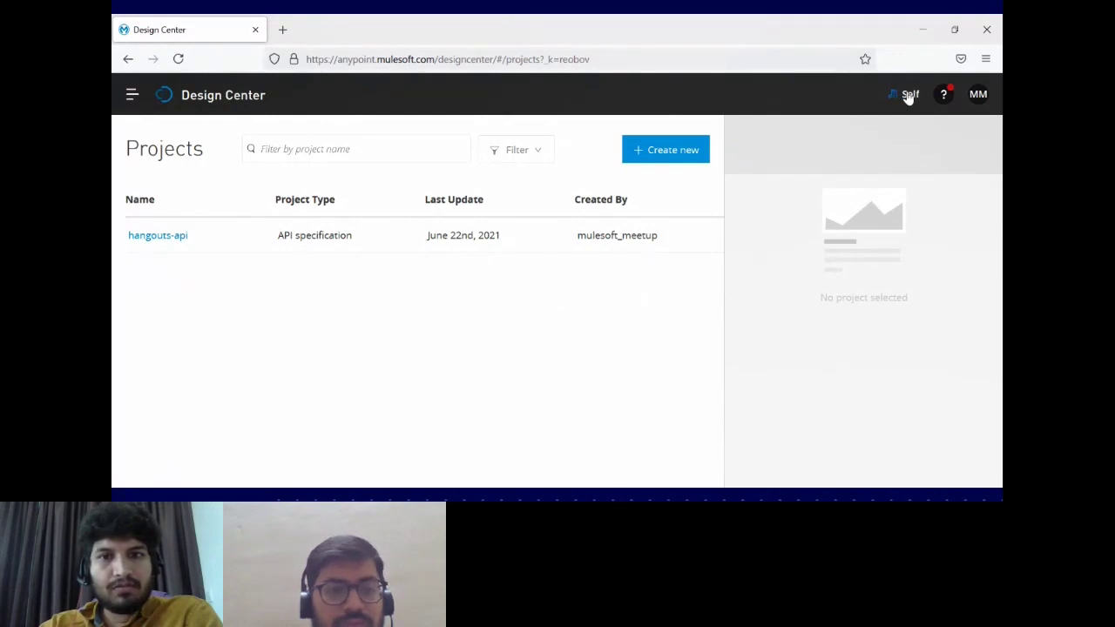
mouse_move(246, 48)
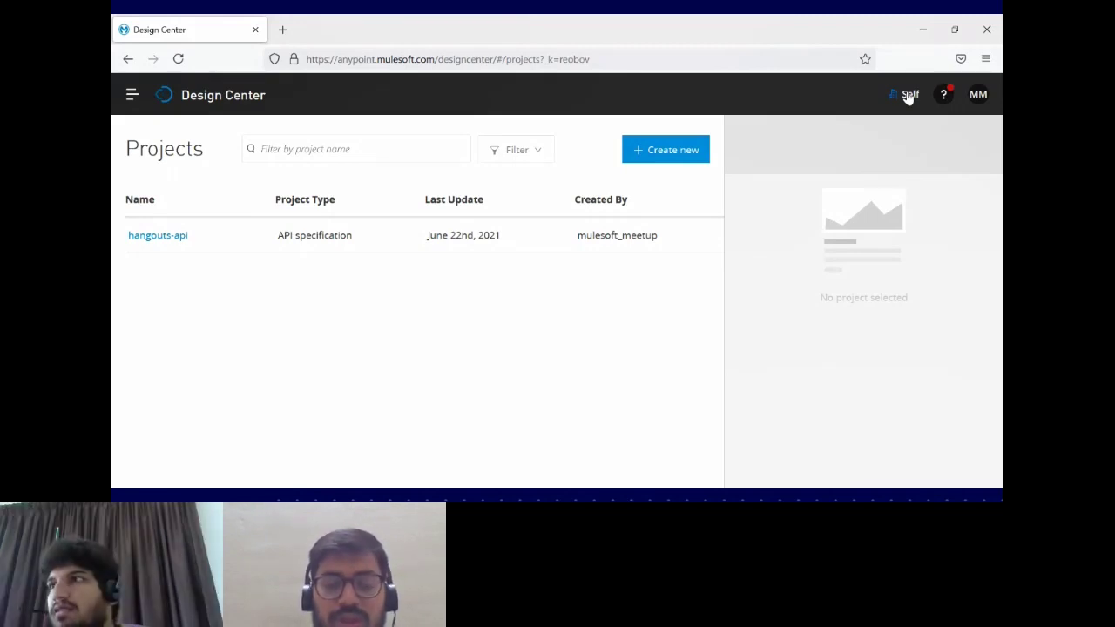
mouse_move(654, 294)
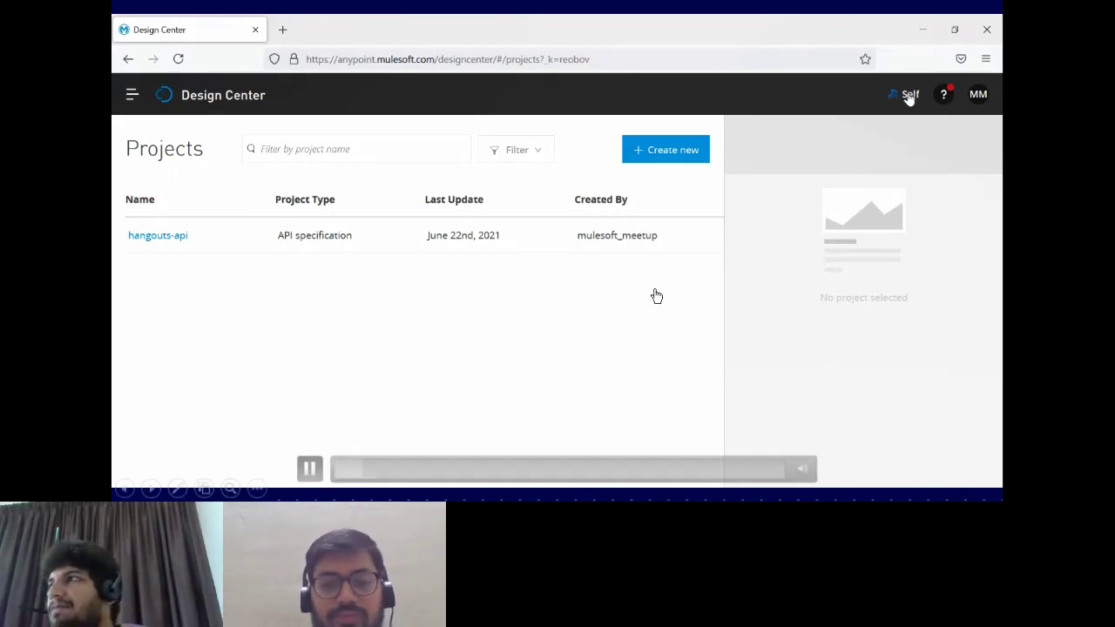
left_click(262, 448)
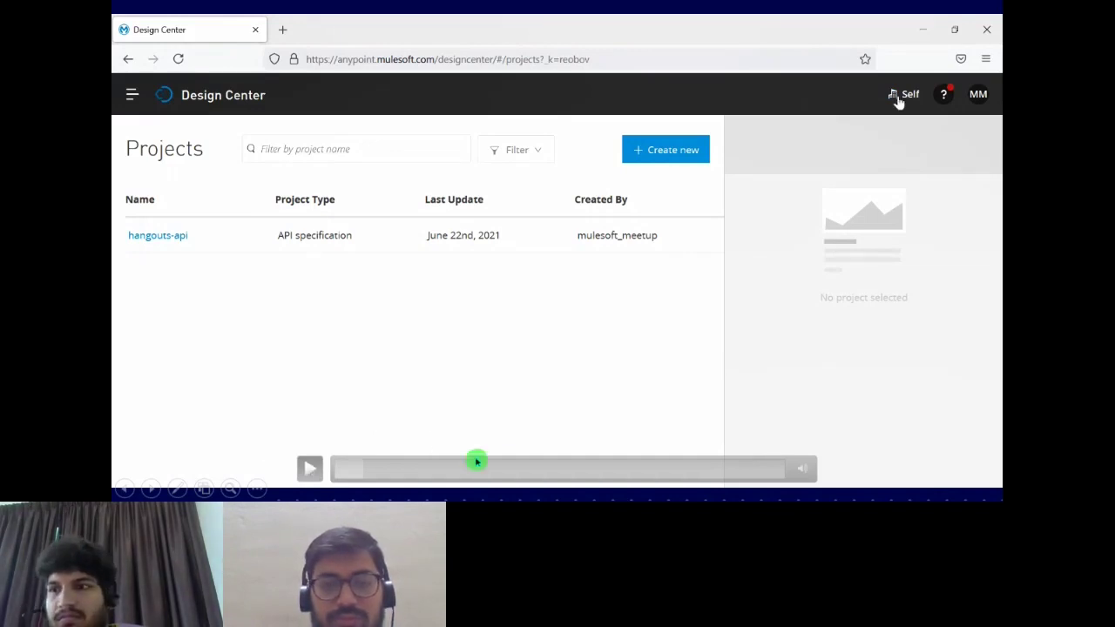
key("Escape")
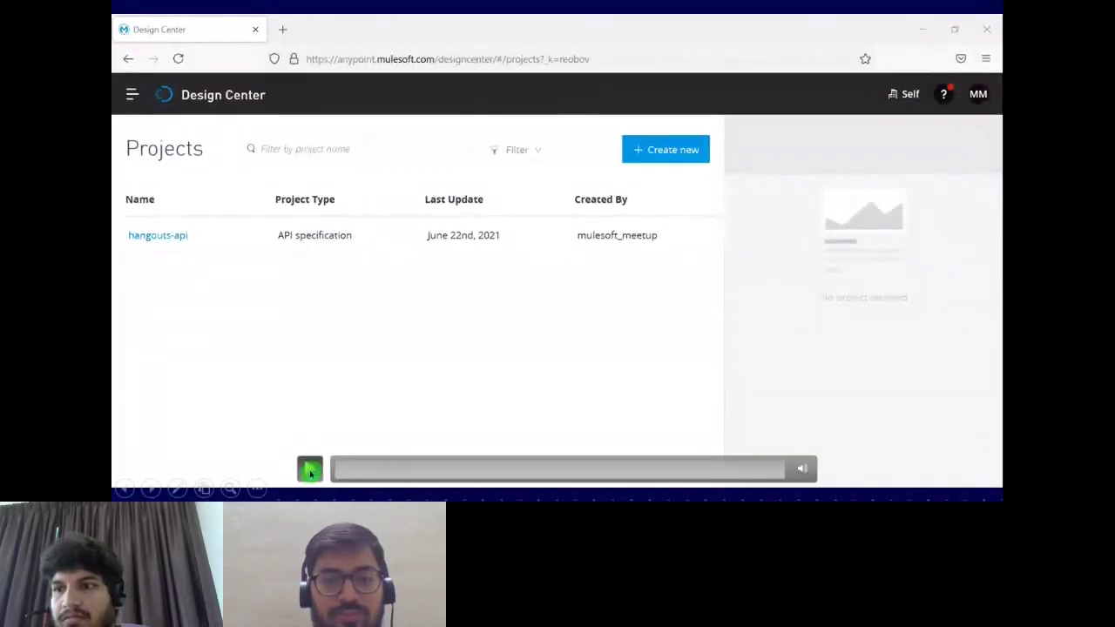
left_click(310, 470)
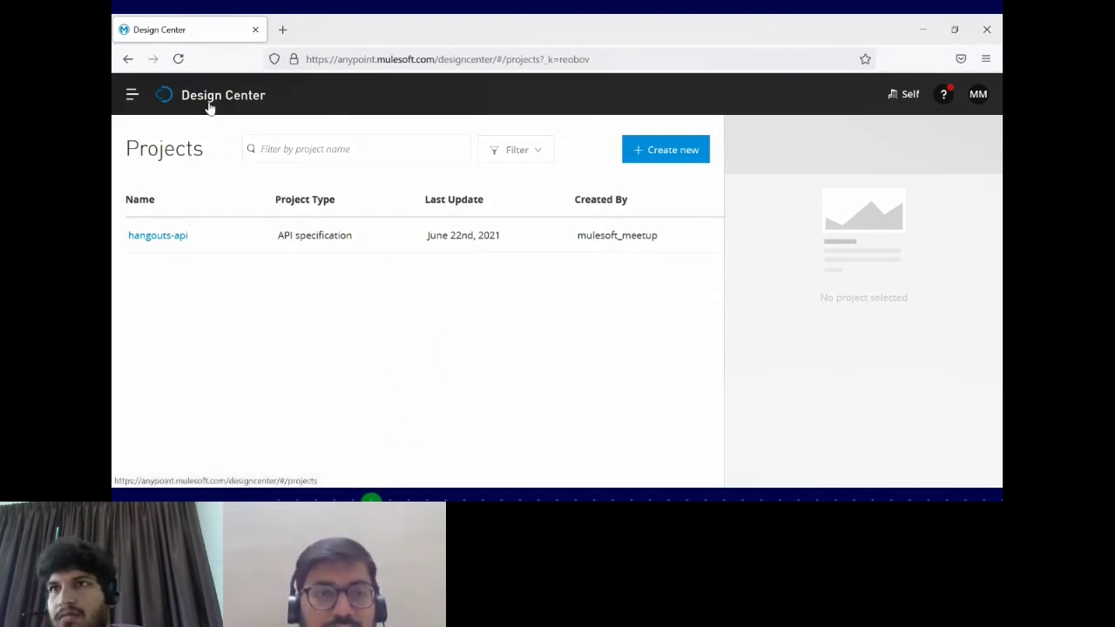
Step: Open the try-it request form for the POST method of the hangouts-api /send endpoint
mouse_move(558, 358)
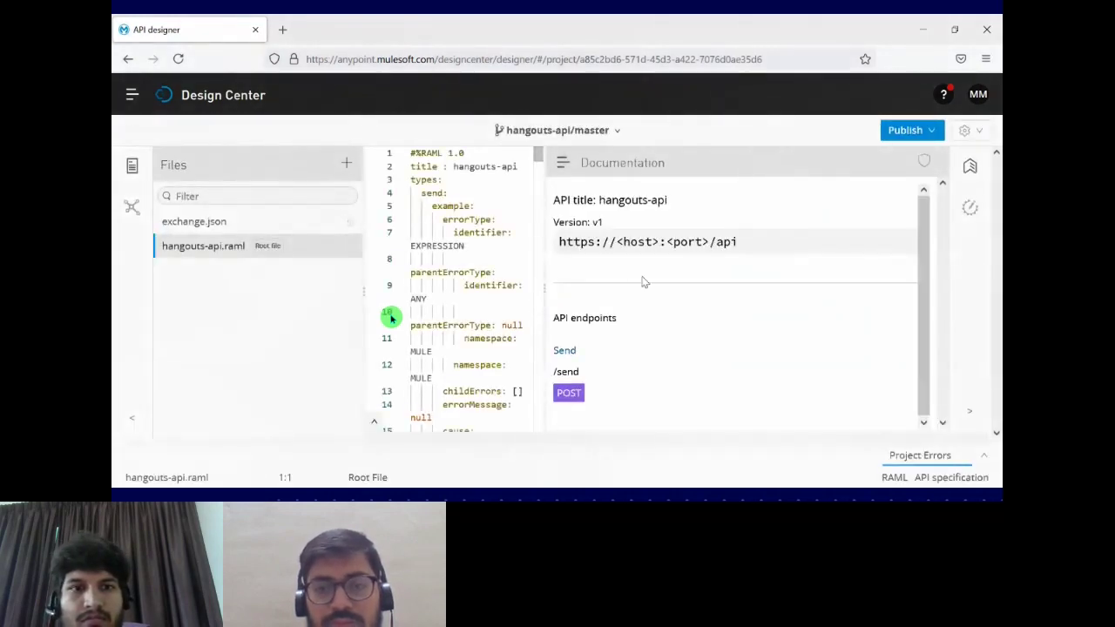
left_click(569, 396)
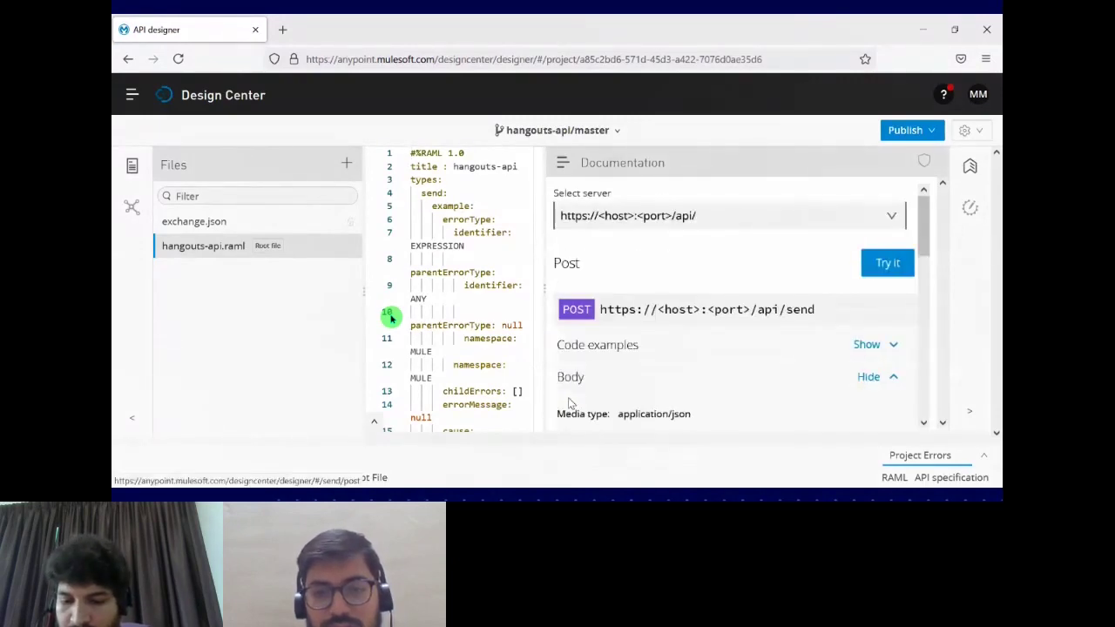
left_click(888, 264)
Step: Examine the request URL, header options and sample JSON error body in the POST /send request form
scroll(775, 357, "down", 3)
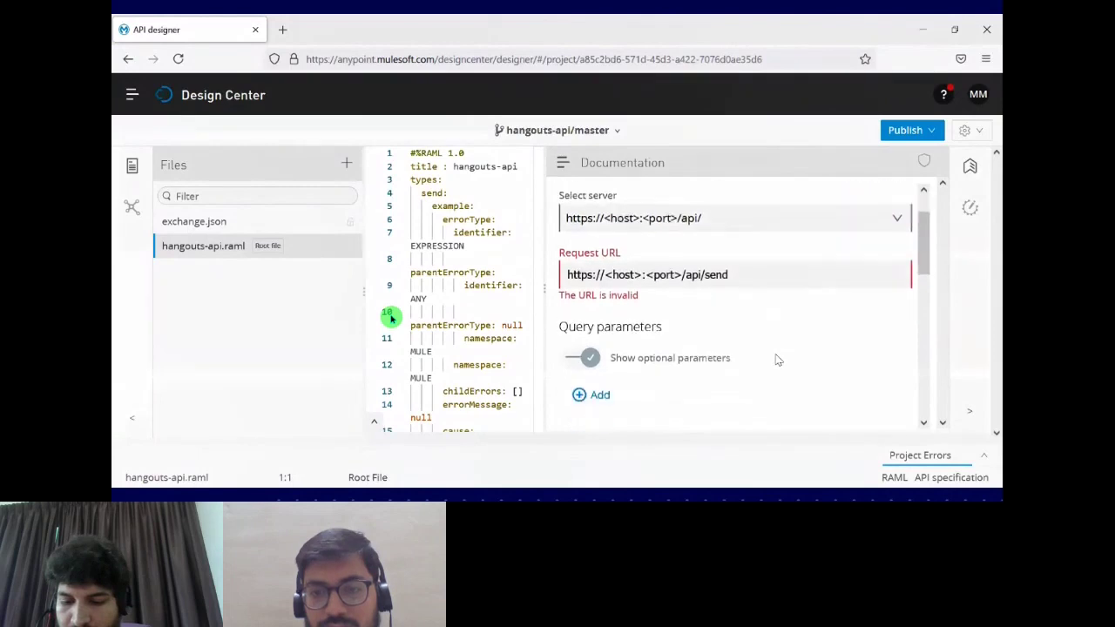
scroll(777, 359, "down", 3)
scroll(807, 258, "down", 5)
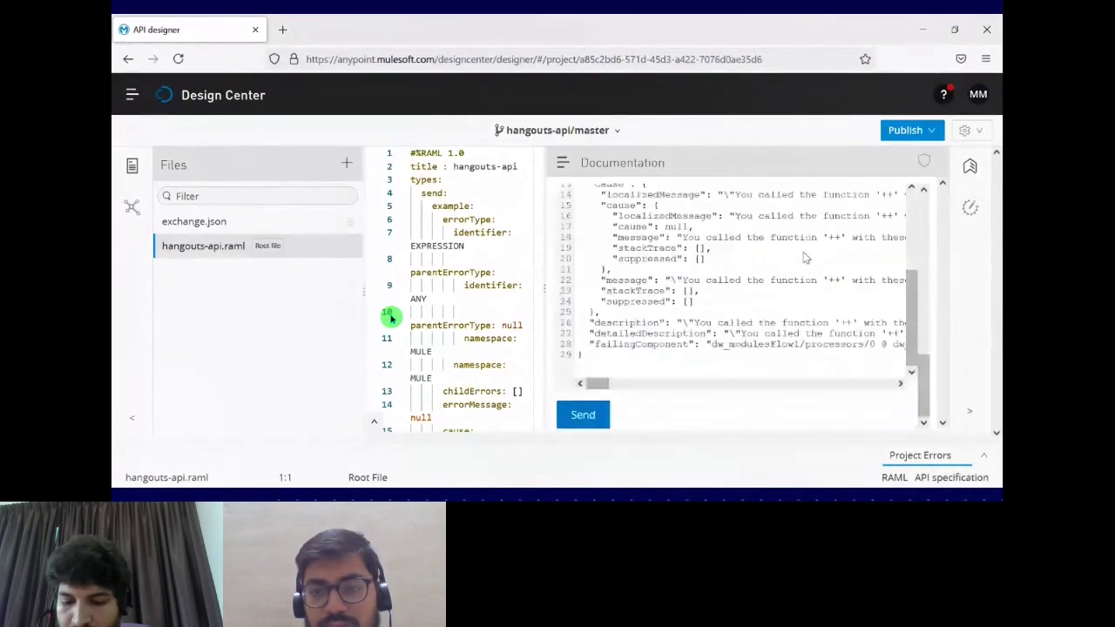
scroll(779, 257, "up", 5)
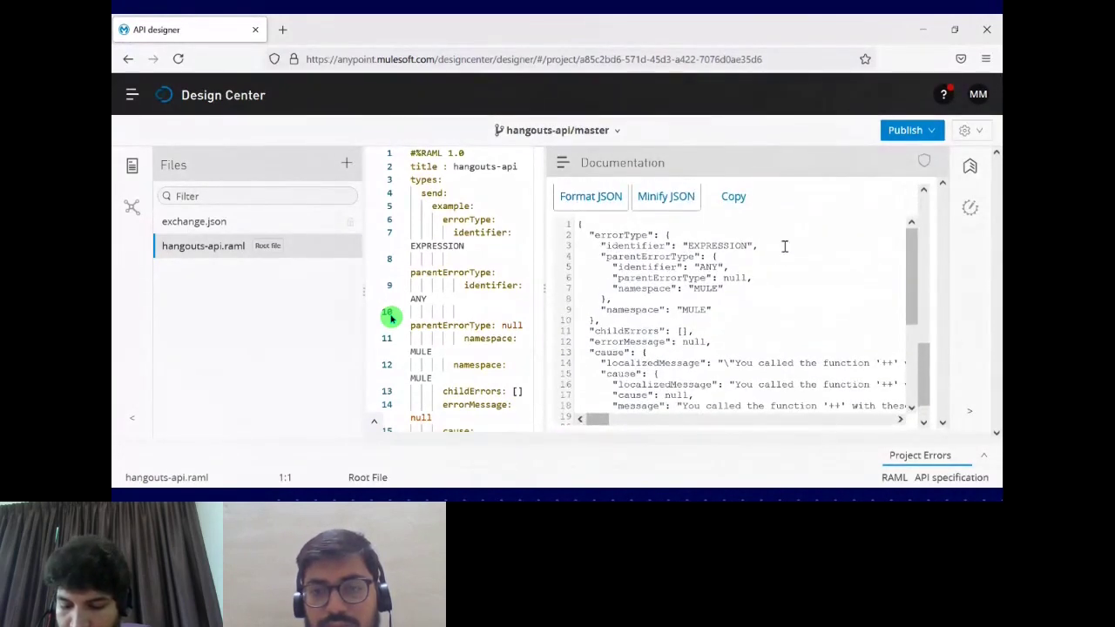
scroll(772, 310, "down", 4)
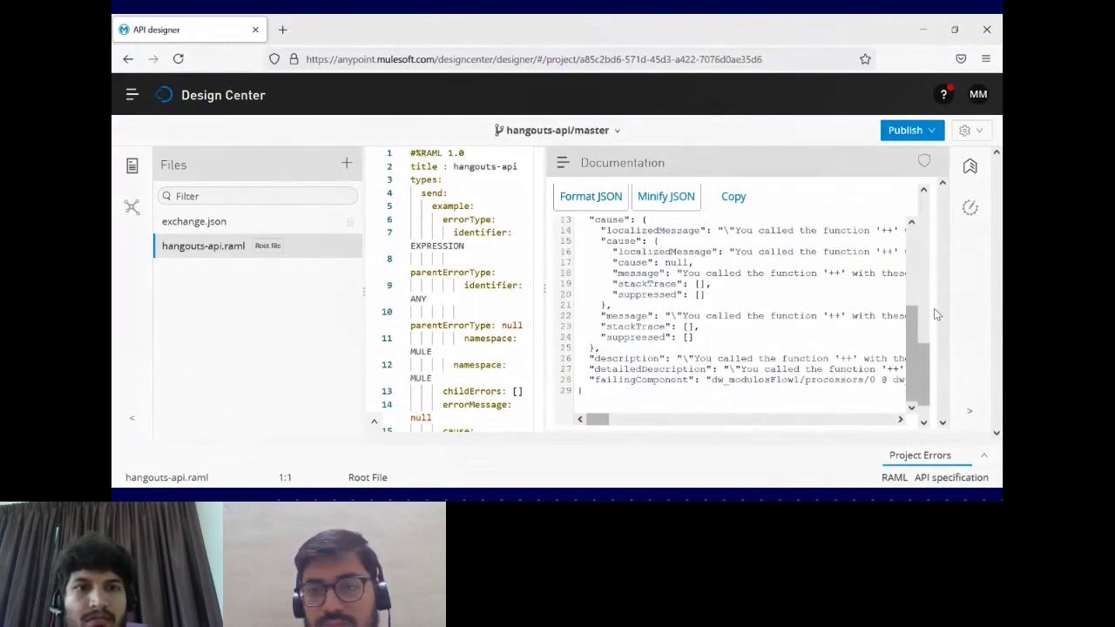
scroll(772, 430, "down", 1)
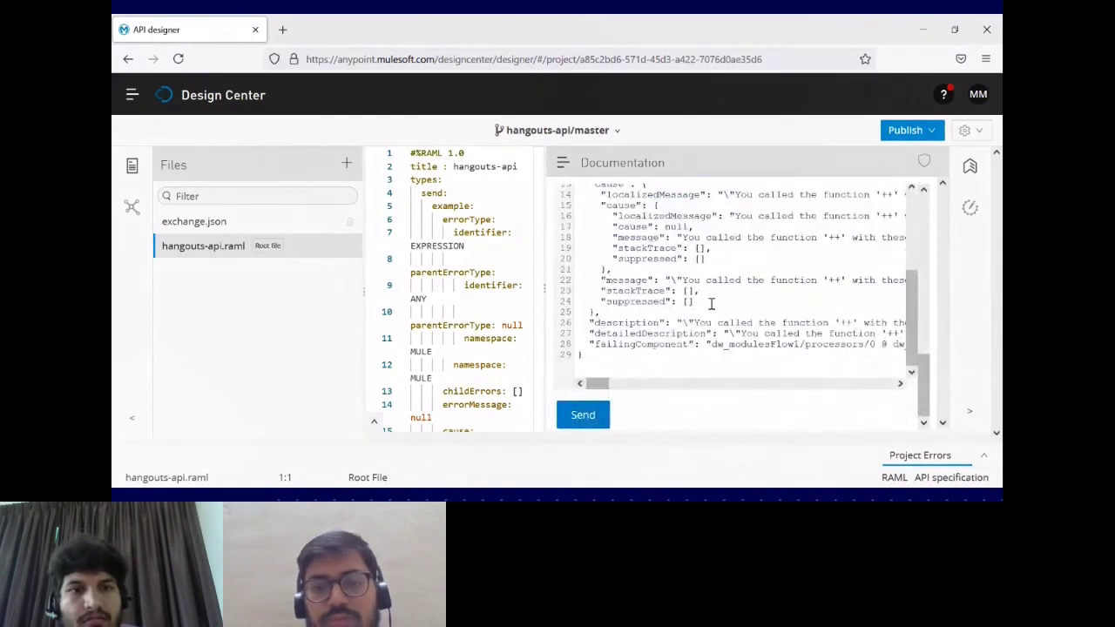
scroll(709, 301, "up", 5)
scroll(711, 308, "up", 2)
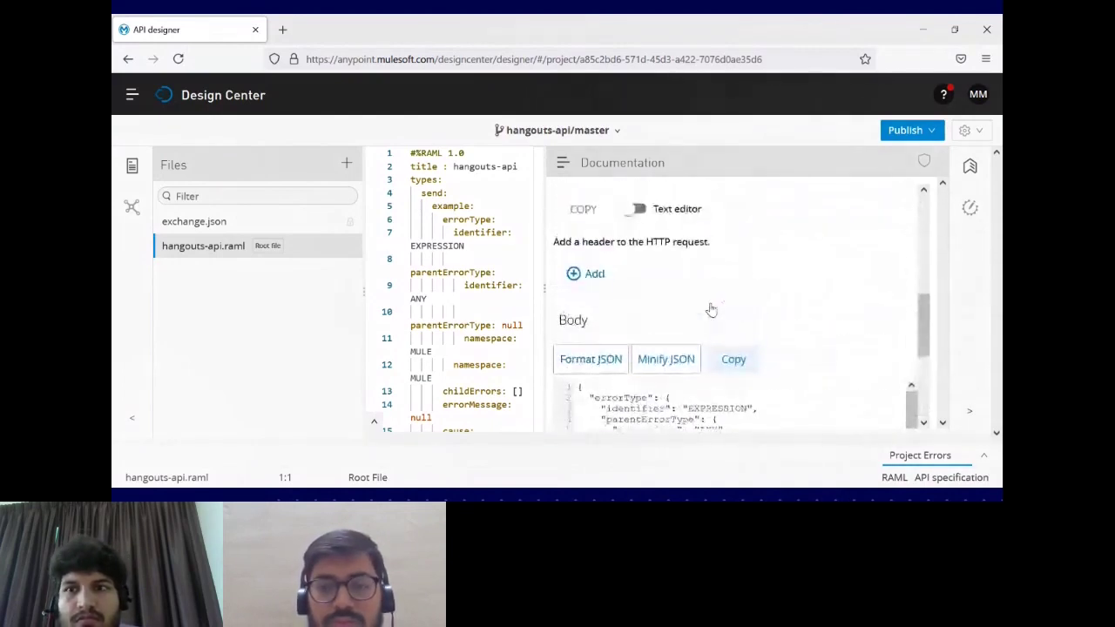
scroll(748, 279, "up", 5)
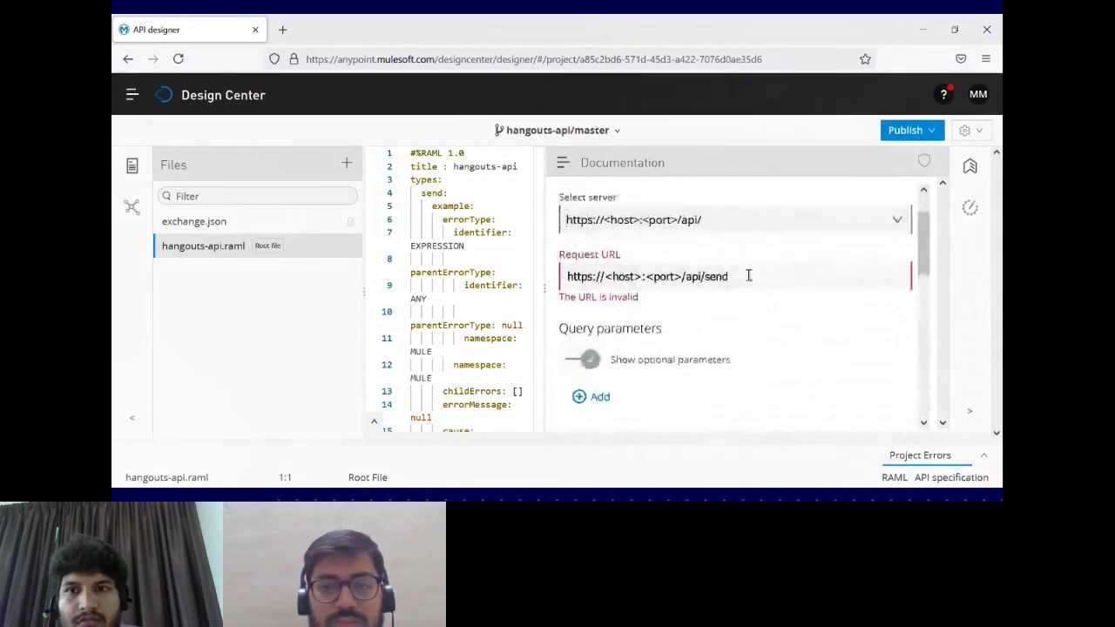
Step: Open version v1 of hangouts-api in API Manager and review its API instance and autodiscovery settings
left_click(133, 95)
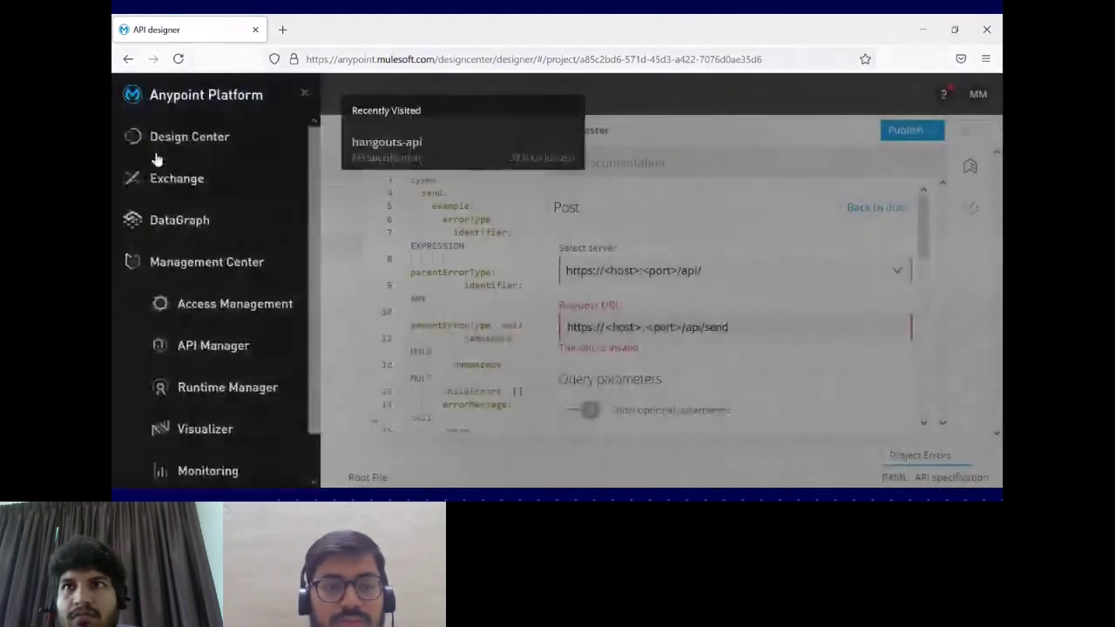
left_click(210, 342)
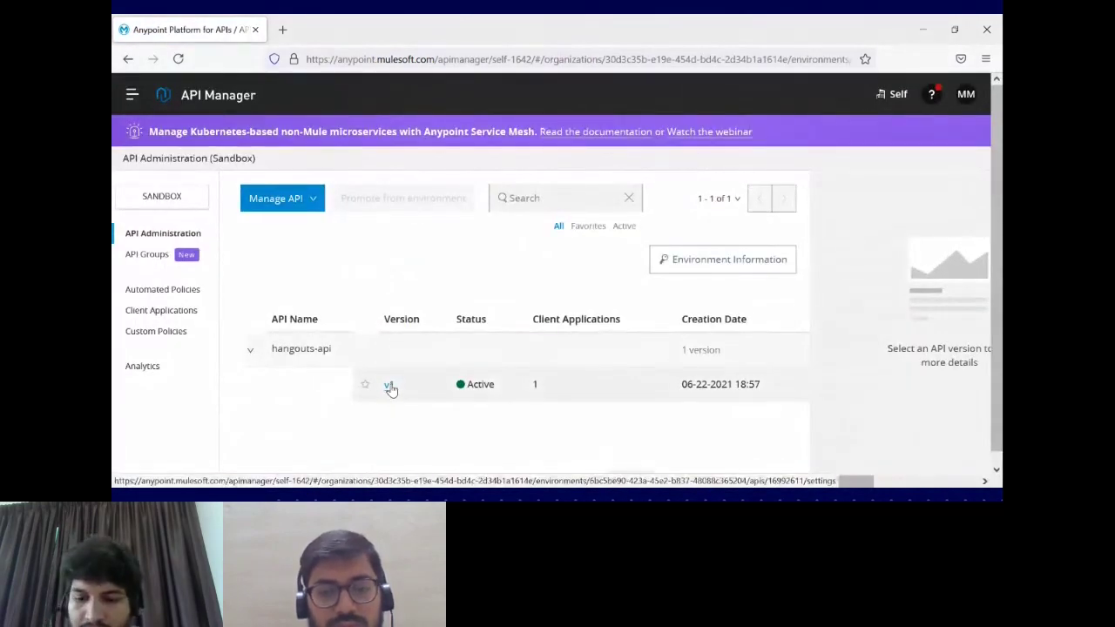
left_click(389, 386)
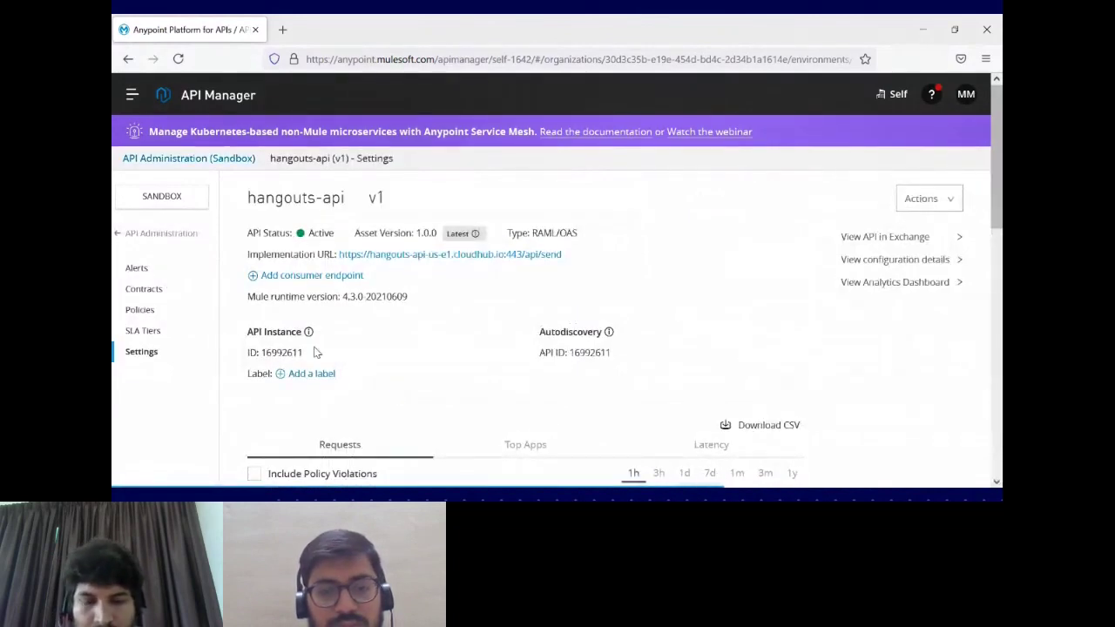
scroll(401, 356, "down", 3)
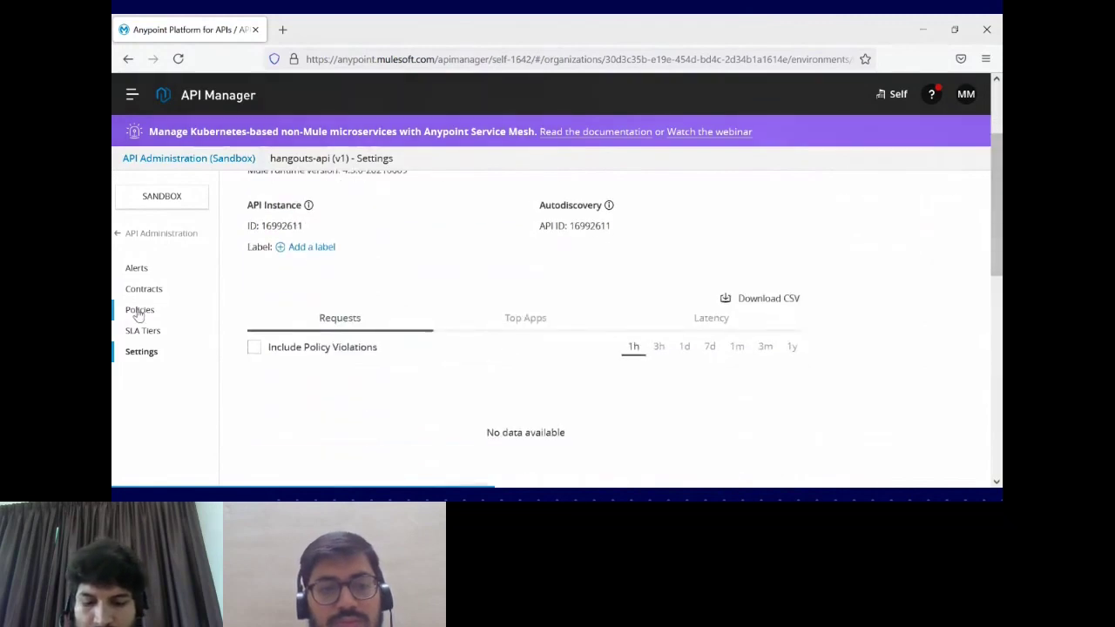
Step: Open the policies of hangouts-api v1 and expand the Client ID enforcement policy to view the methods and resources it covers
scroll(384, 290, "down", 10)
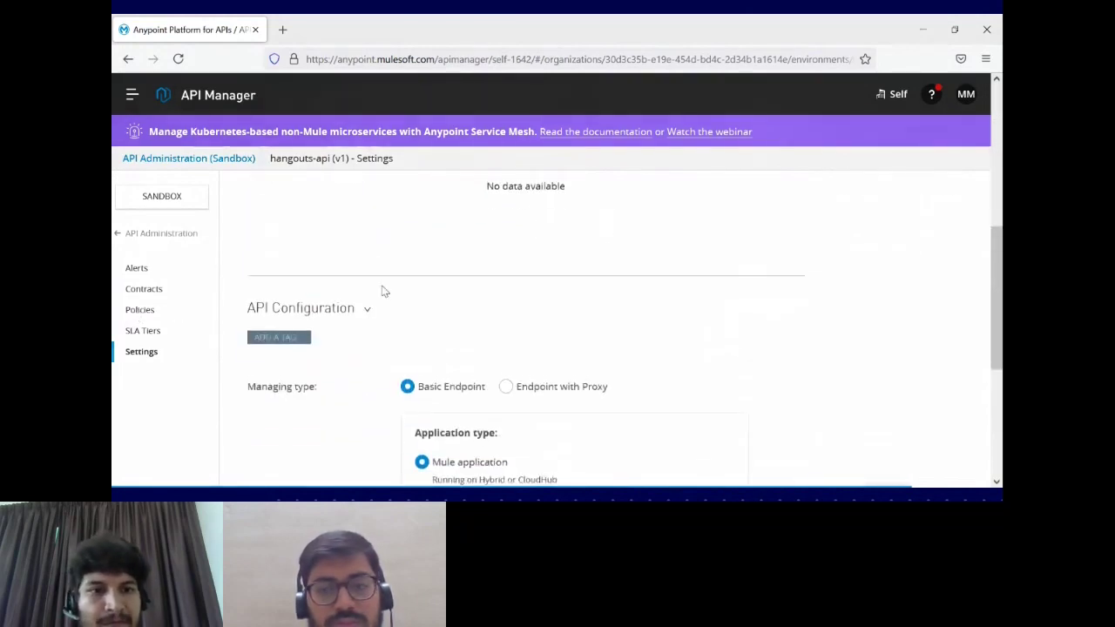
scroll(383, 290, "up", 12)
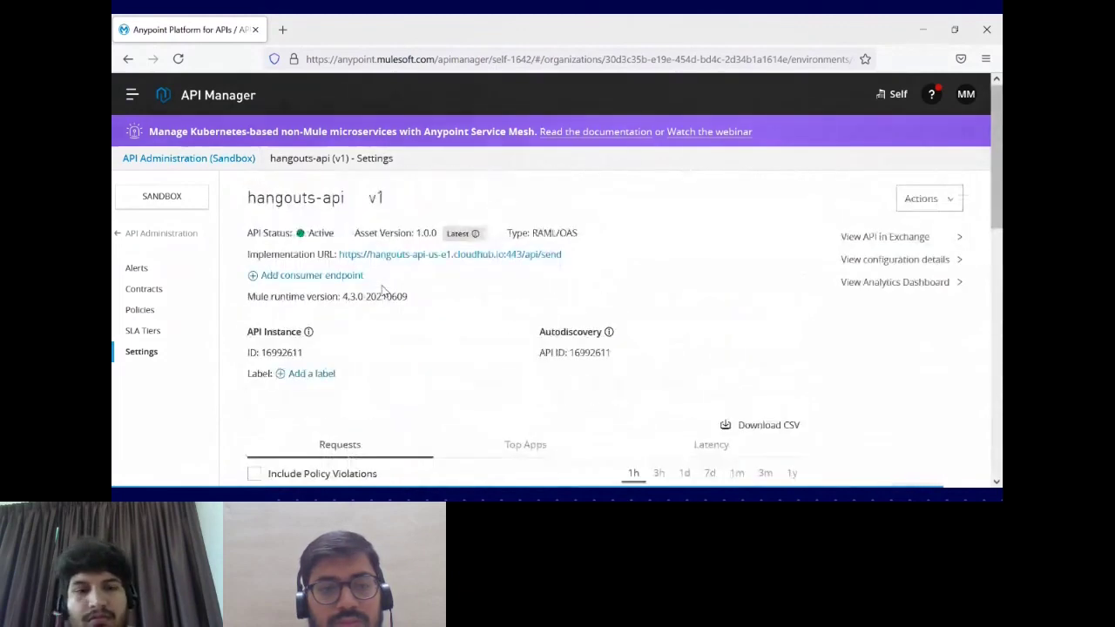
left_click(179, 313)
scroll(324, 453, "down", 3)
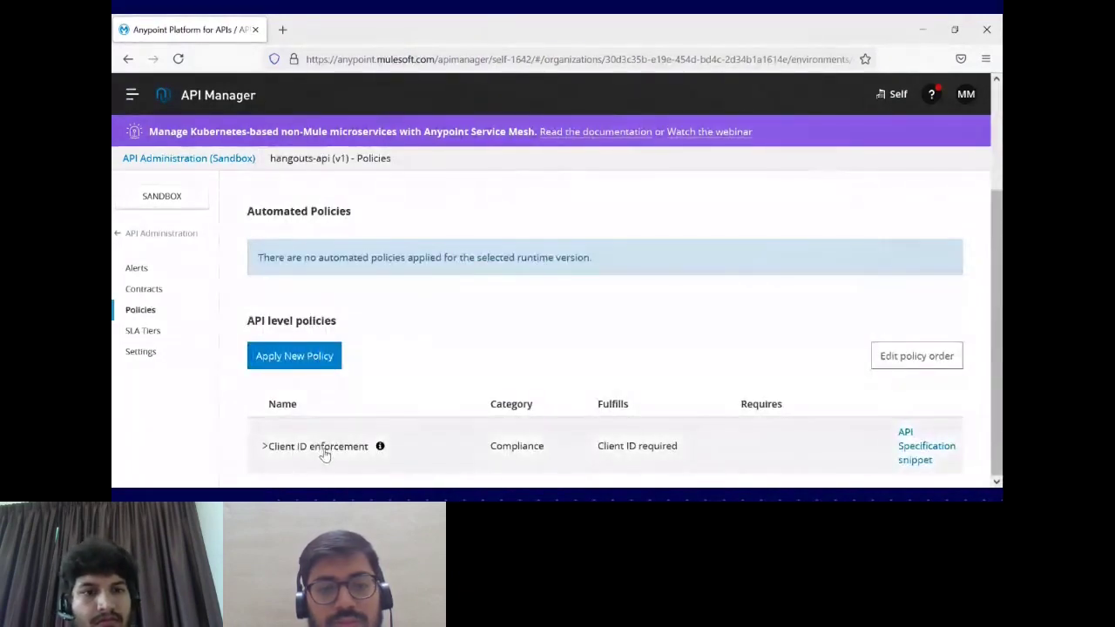
left_click(324, 449)
scroll(448, 371, "down", 1)
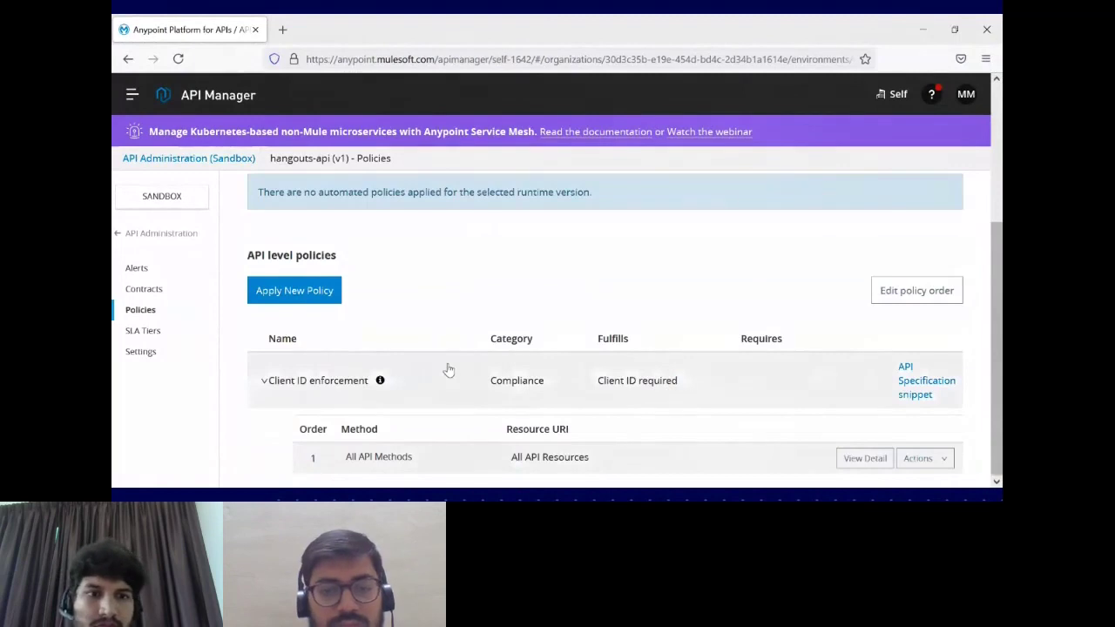
scroll(500, 341, "up", 3)
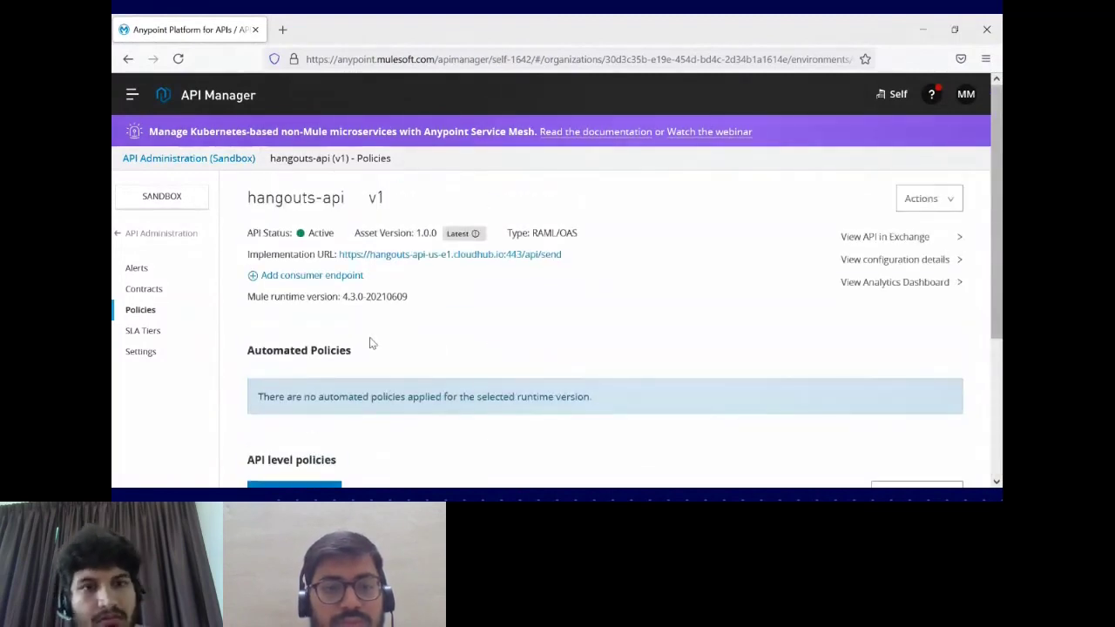
scroll(369, 342, "down", 3)
Step: Open the contracts of hangouts-api v1 and inspect the details of the hangouttester application's contract
left_click(138, 293)
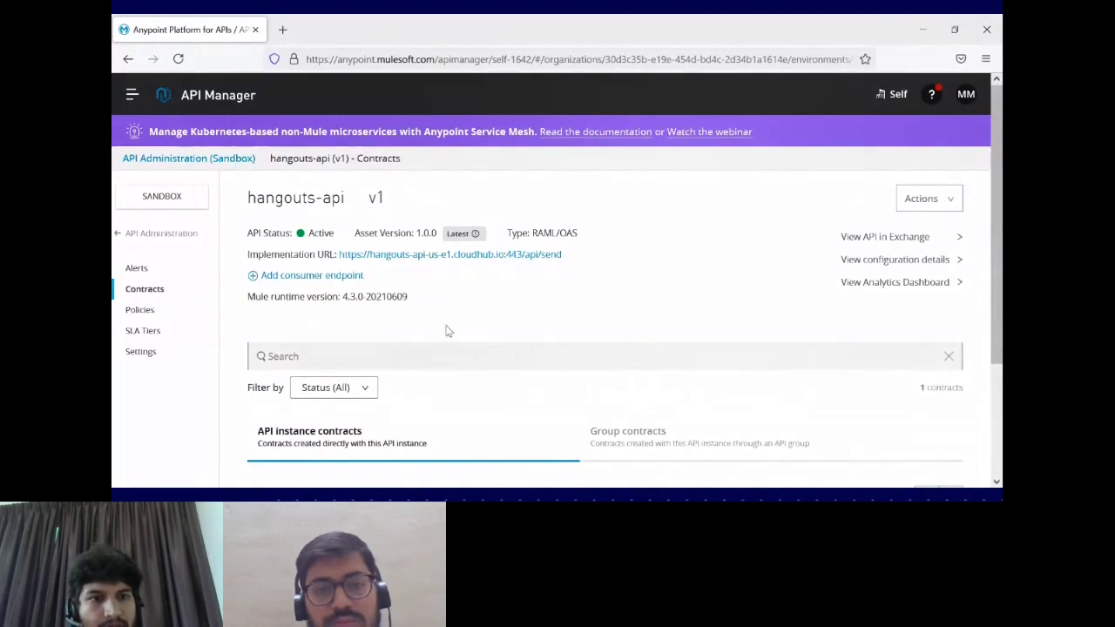
scroll(445, 331, "down", 3)
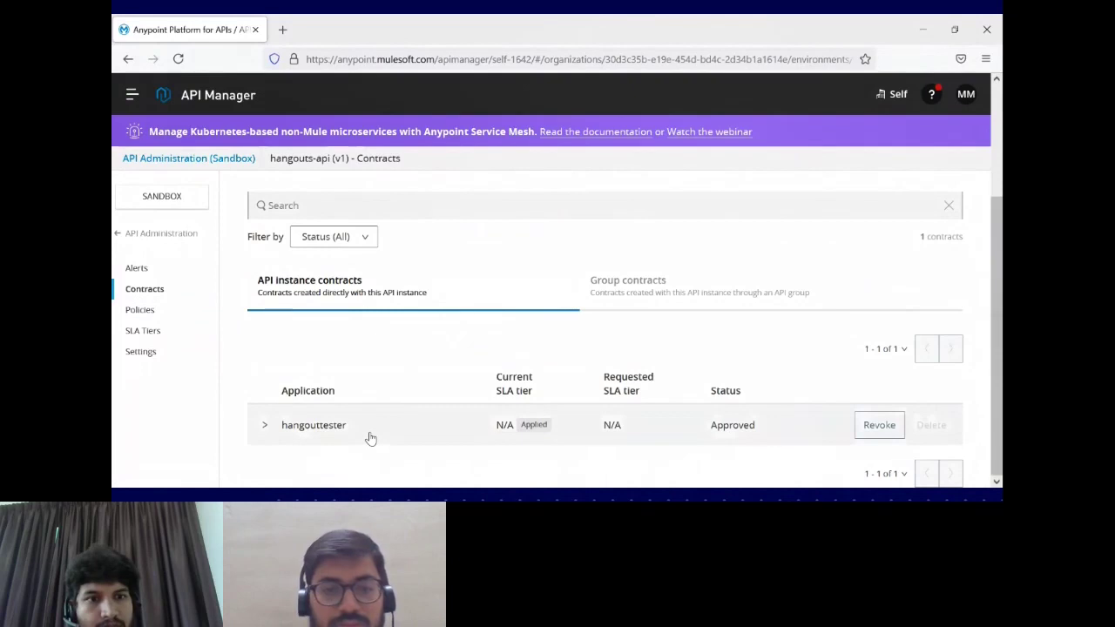
left_click(374, 427)
scroll(388, 413, "down", 1)
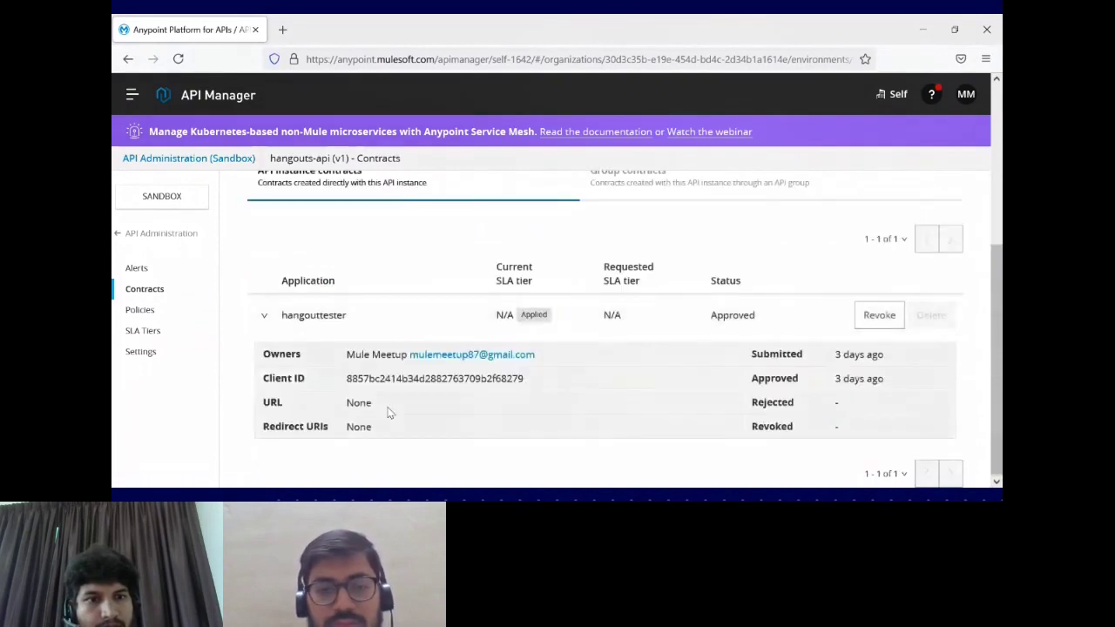
left_click(369, 318)
scroll(403, 283, "up", 2)
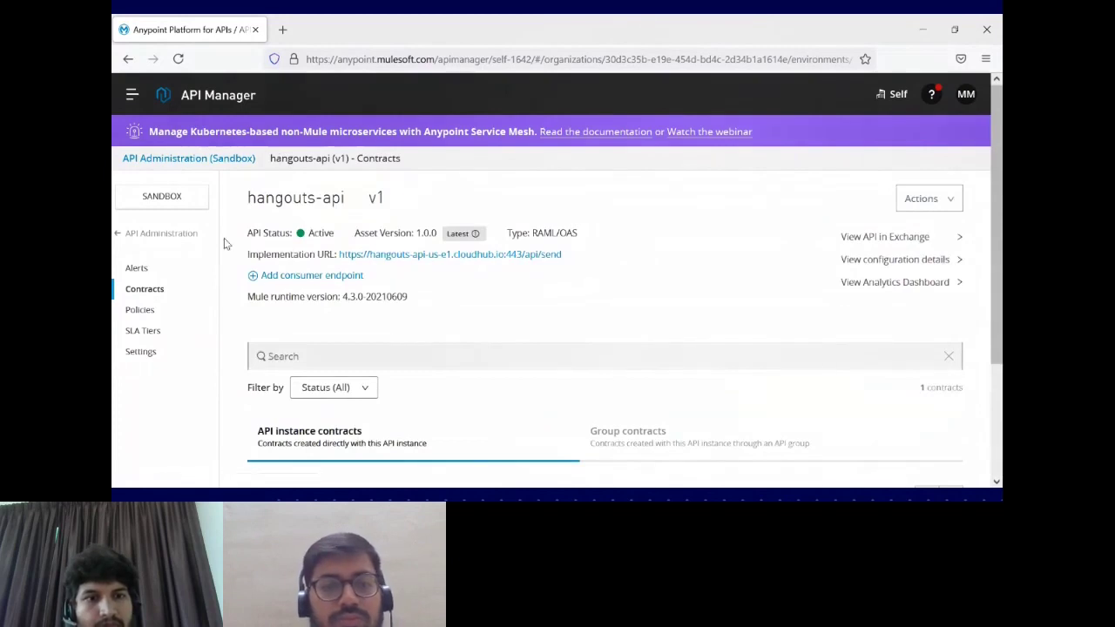
Step: Switch from API Manager to the applications list in Runtime Manager
left_click(132, 96)
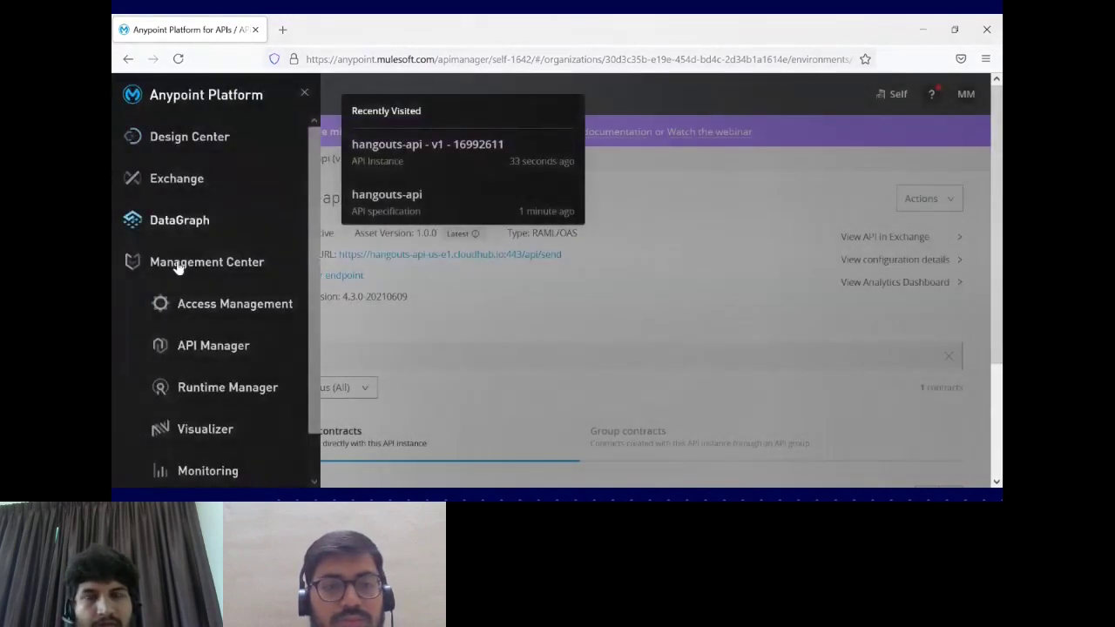
left_click(223, 391)
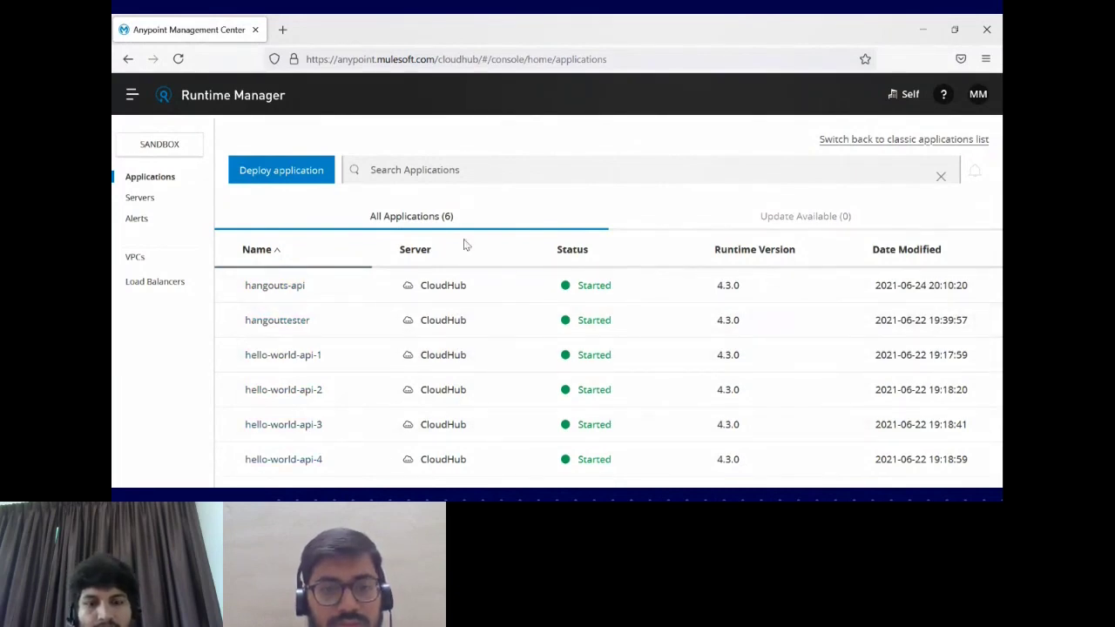
Step: Switch to Google Chat and review the bot alerts in the Mulesoft Application Alerts and Mulesoft Platform Alerts rooms
key("alt+Tab")
scroll(509, 218, "up", 1)
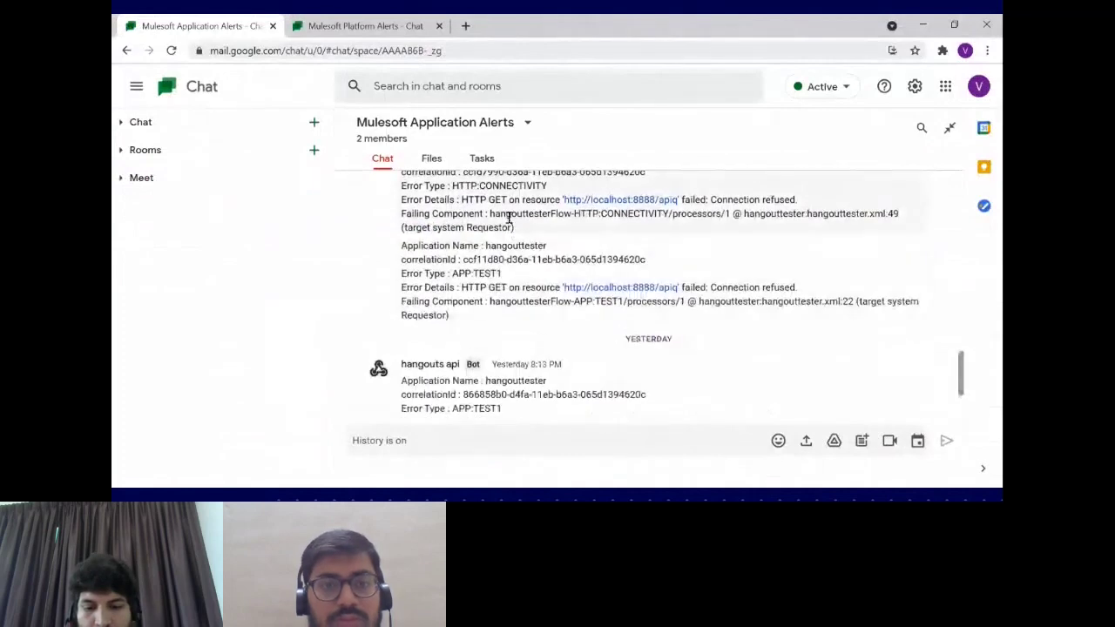
left_click(378, 35)
scroll(575, 225, "up", 2)
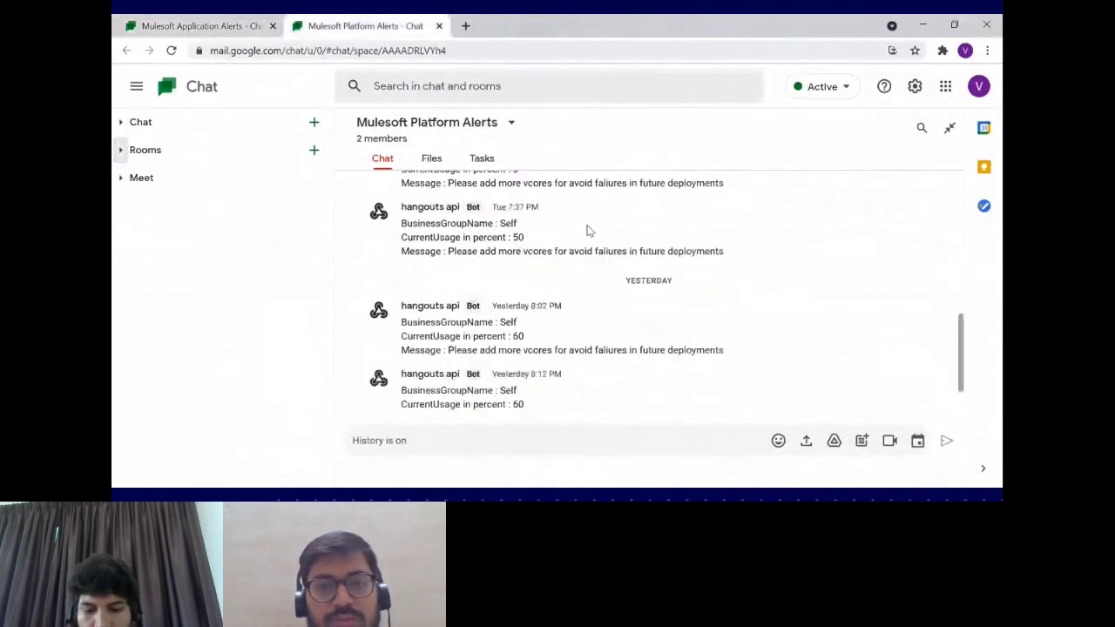
left_click(445, 131)
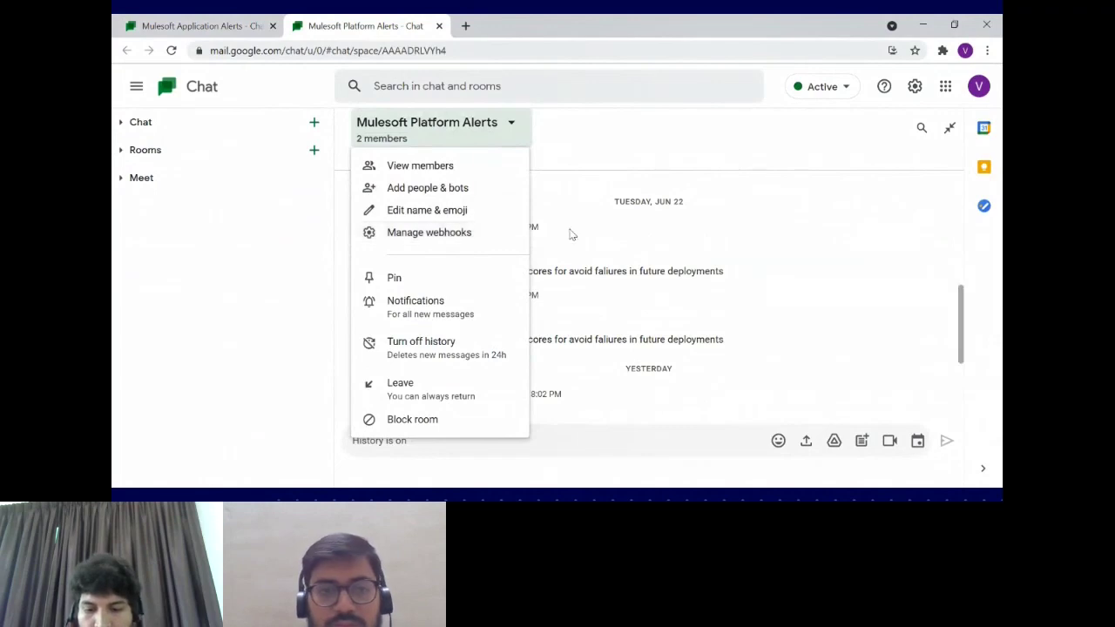
left_click(640, 235)
scroll(641, 235, "down", 3)
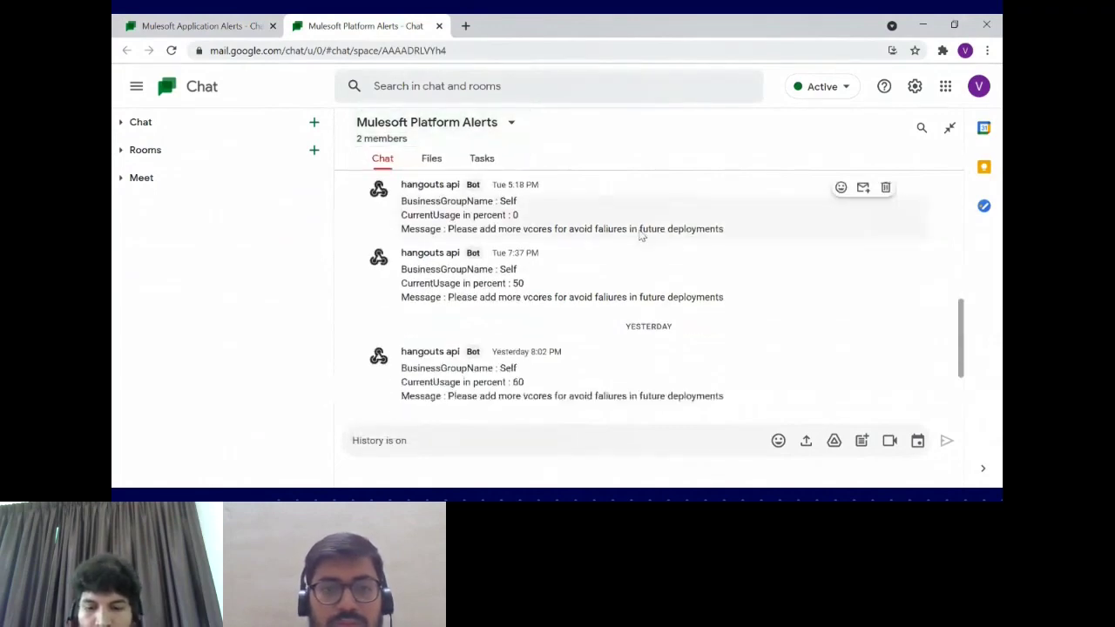
scroll(640, 234, "up", 2)
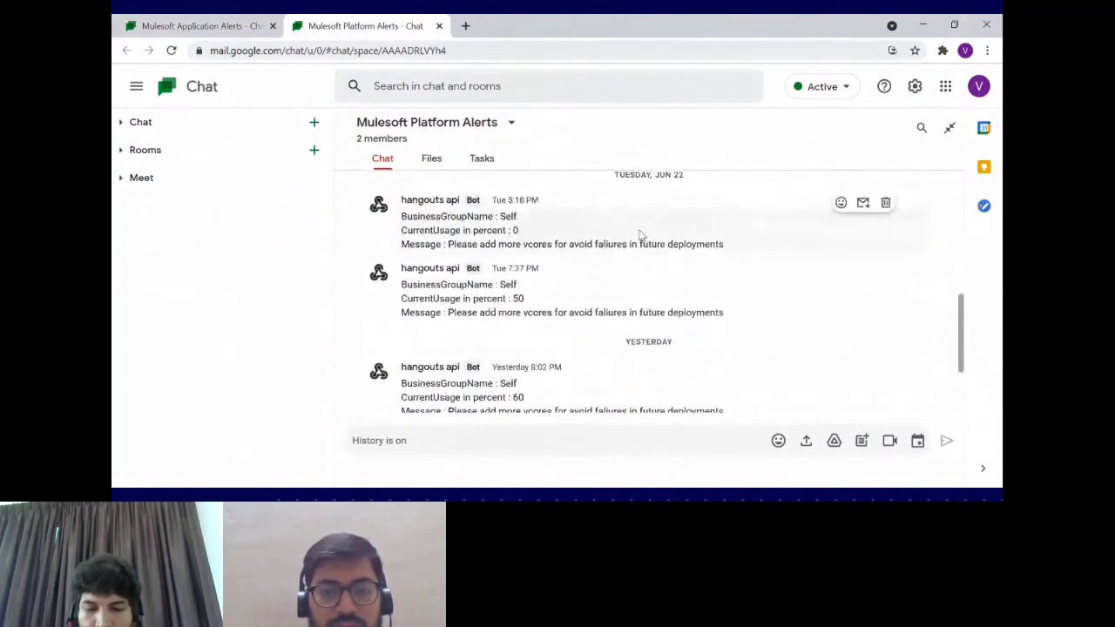
scroll(639, 236, "down", 2)
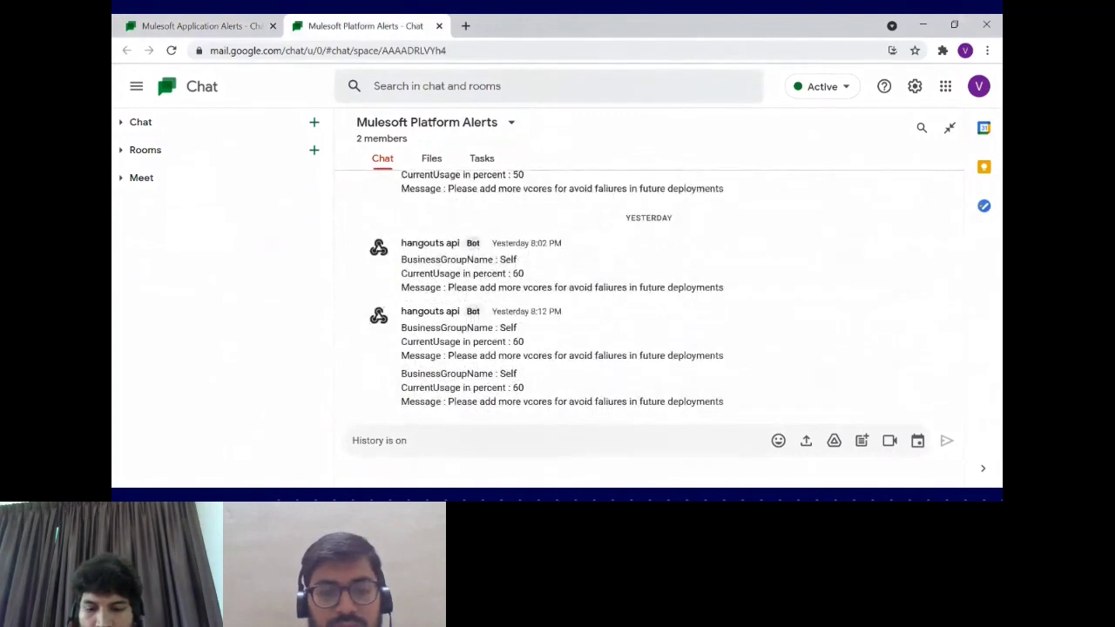
Step: In Runtime Manager, run hangouts-api's platform_alerts_platformResourceCheck schedule immediately, and check the Mulesoft Platform Alerts room in Google Chat for its alert
key("alt+Tab")
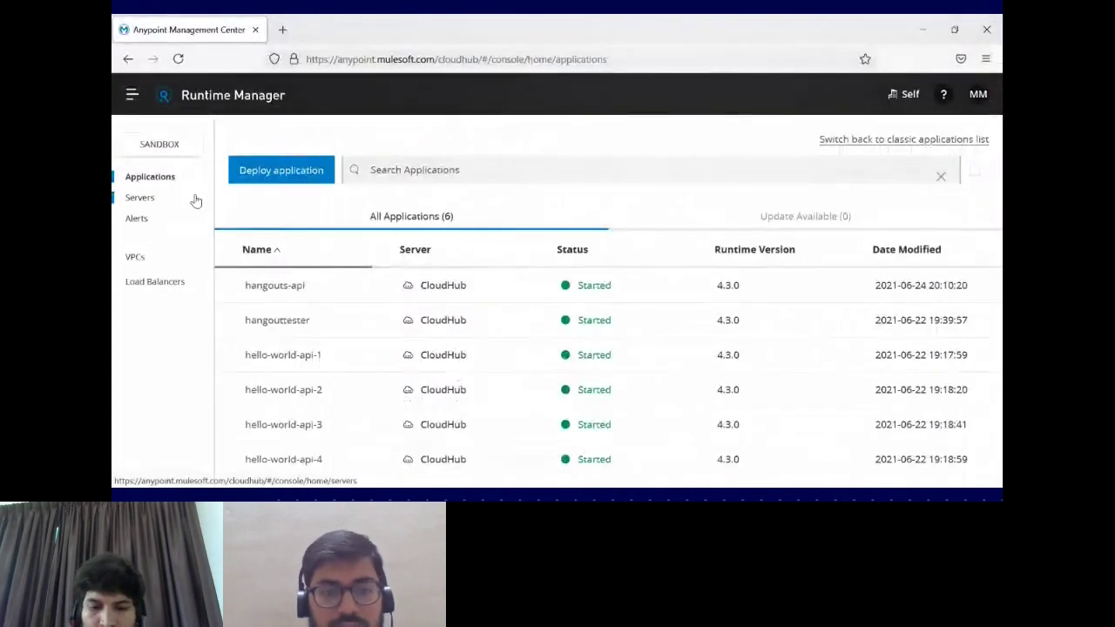
left_click(284, 287)
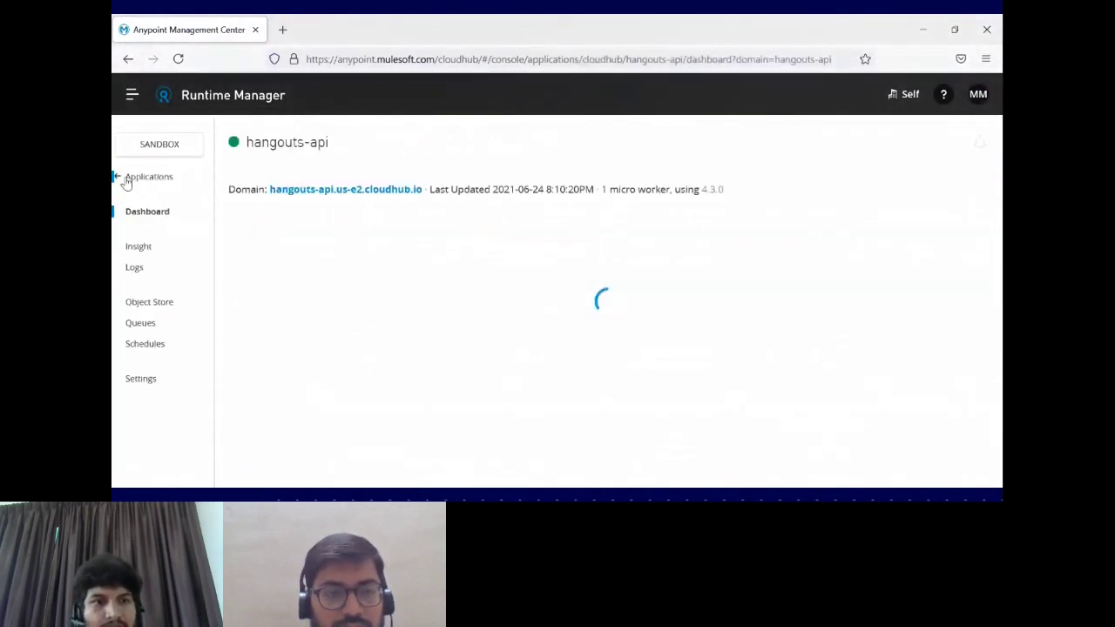
left_click(122, 178)
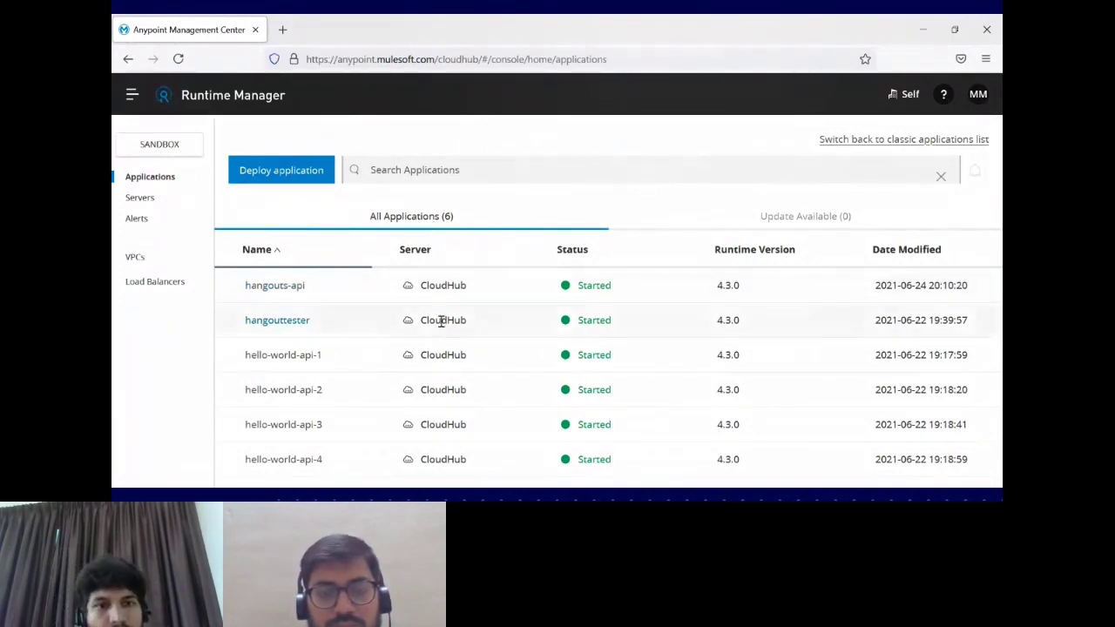
left_click(271, 286)
left_click(146, 345)
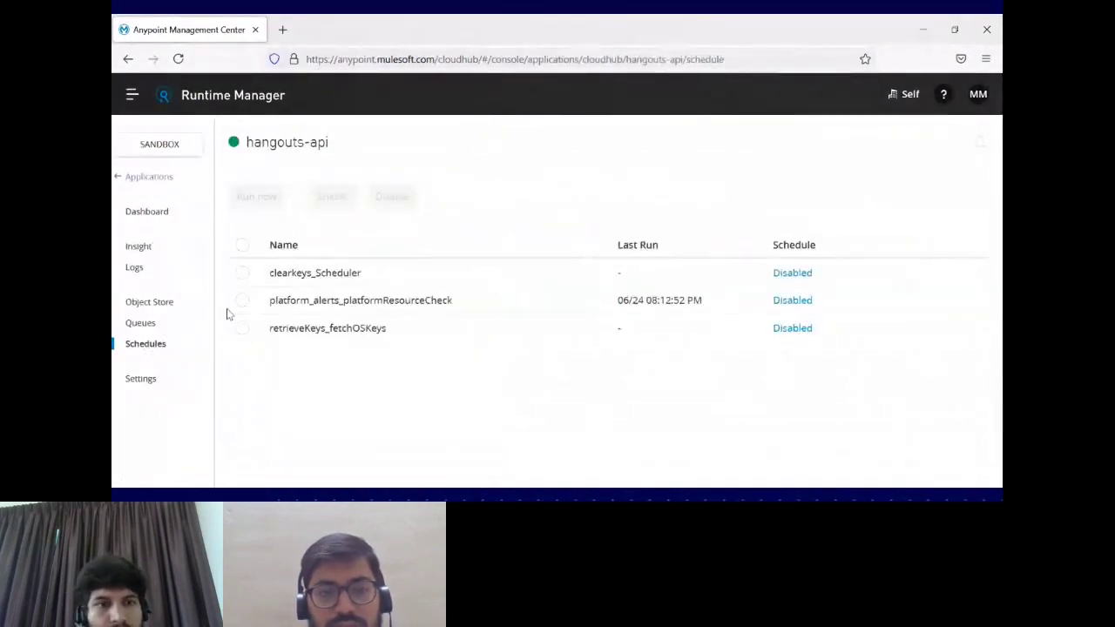
left_click(242, 300)
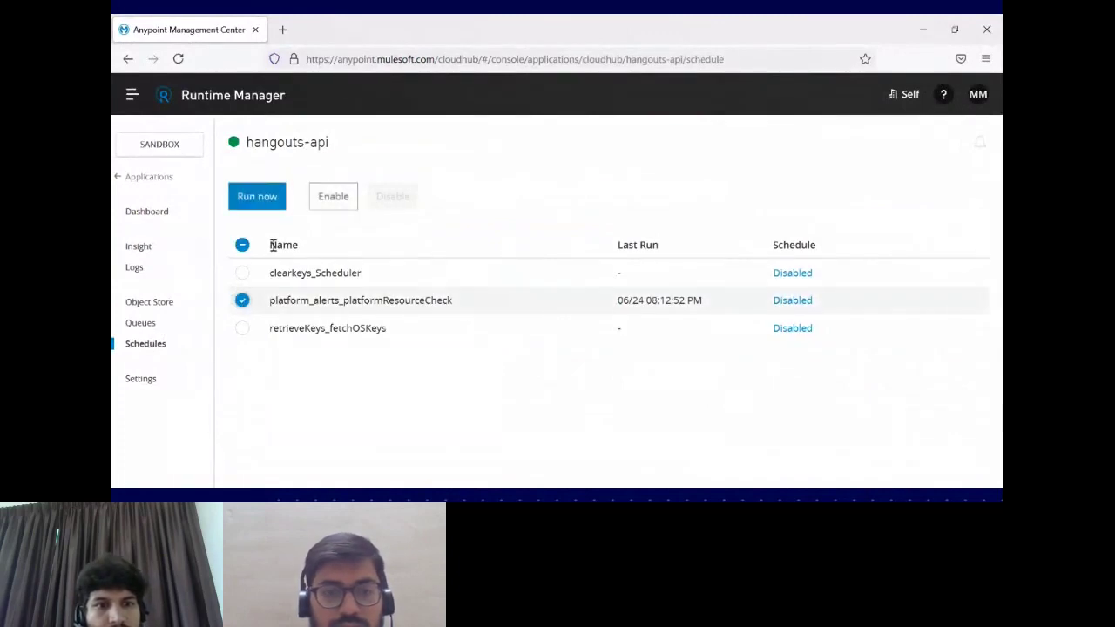
left_click(257, 197)
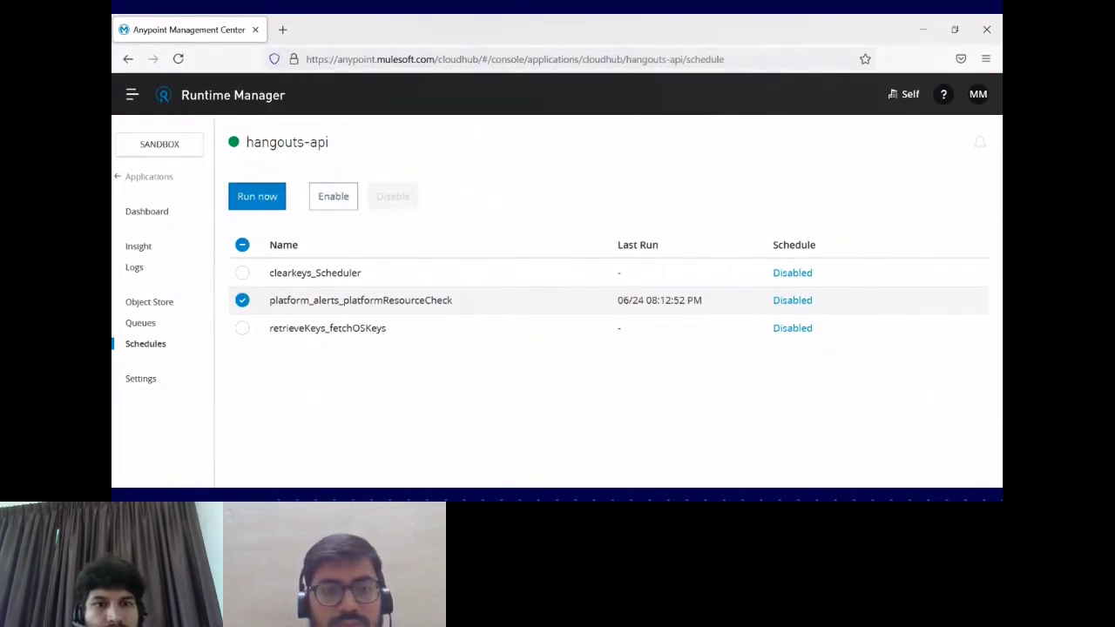
key("alt+Tab")
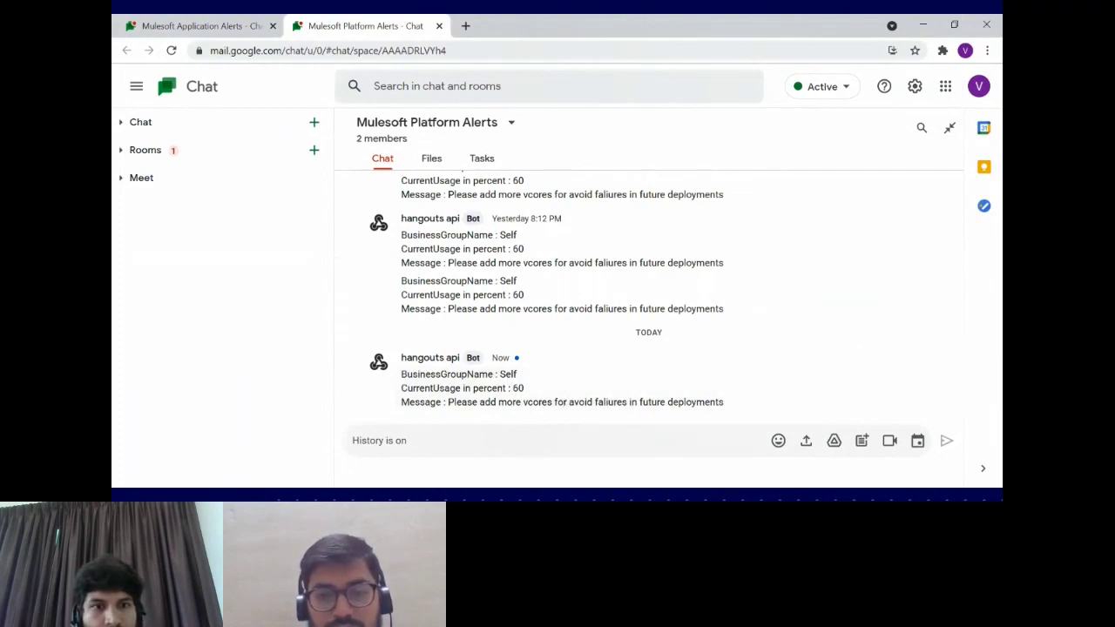
Step: Switch back to Runtime Manager and stop the hello-world-api-2 application
key("alt+Tab")
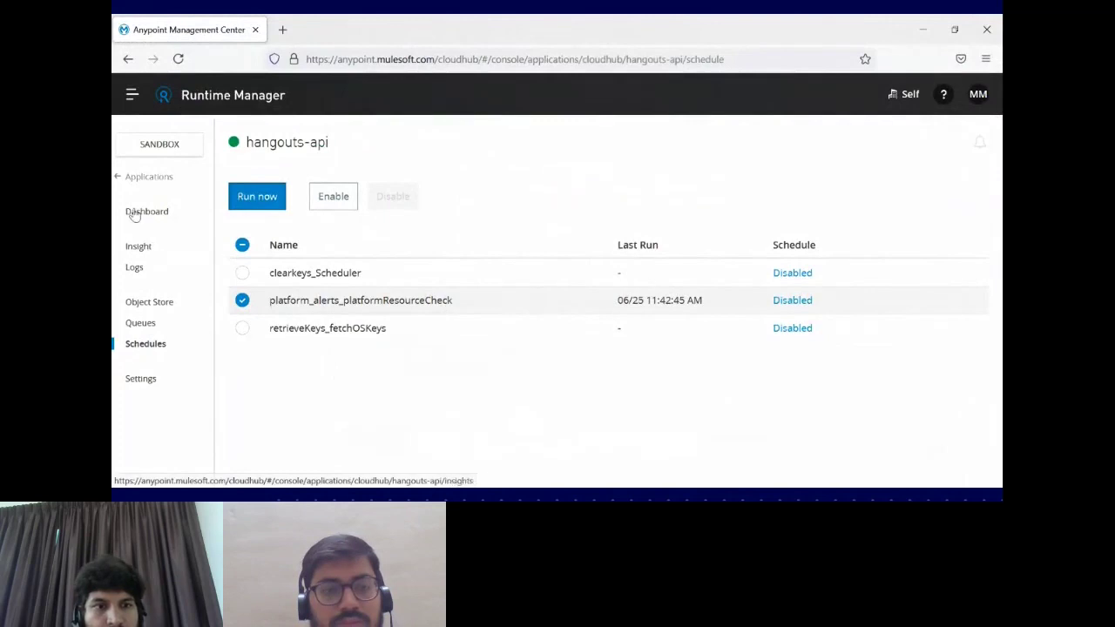
left_click(132, 177)
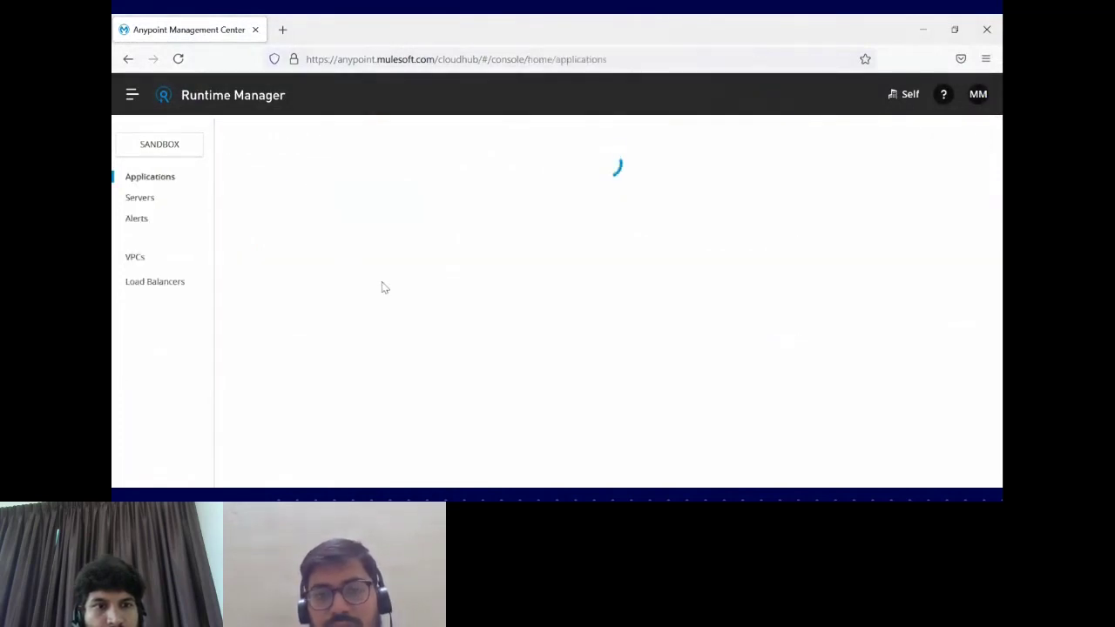
left_click(418, 392)
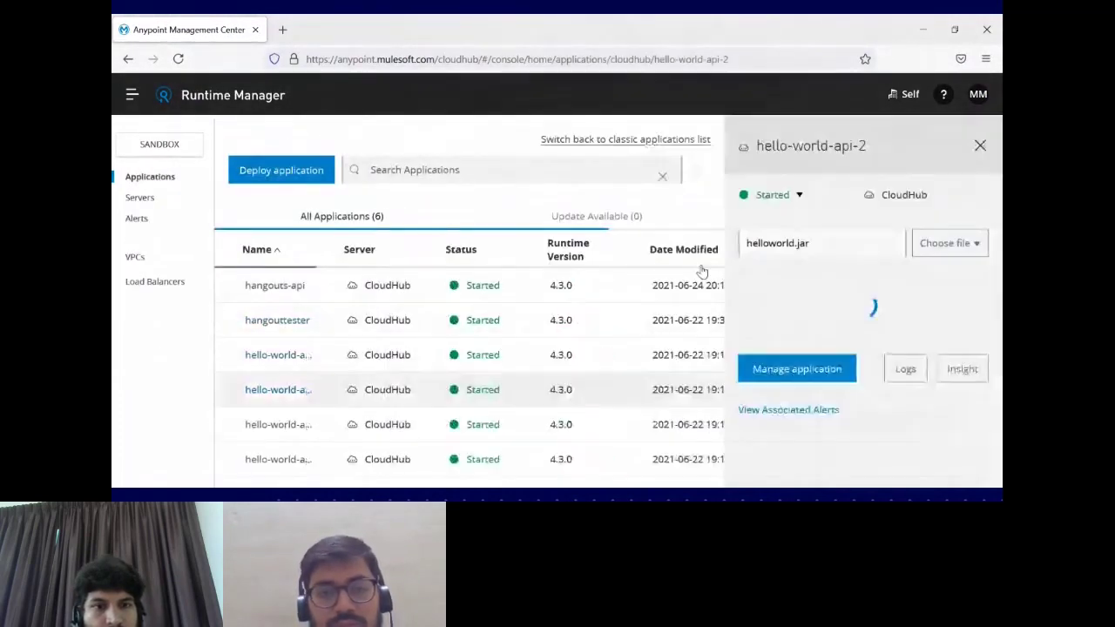
left_click(772, 199)
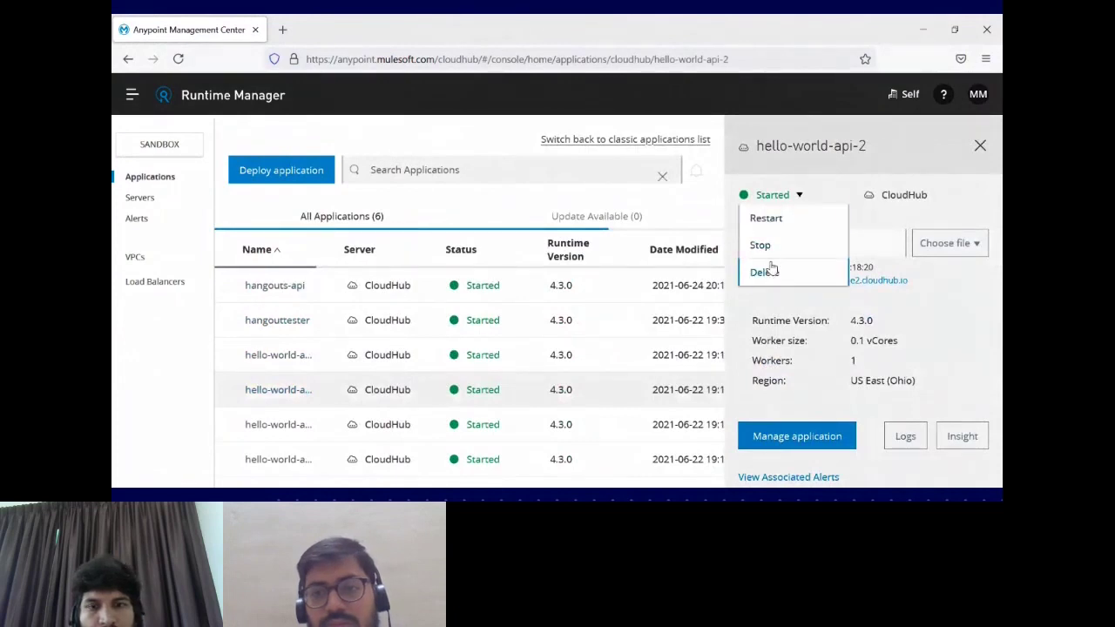
left_click(769, 248)
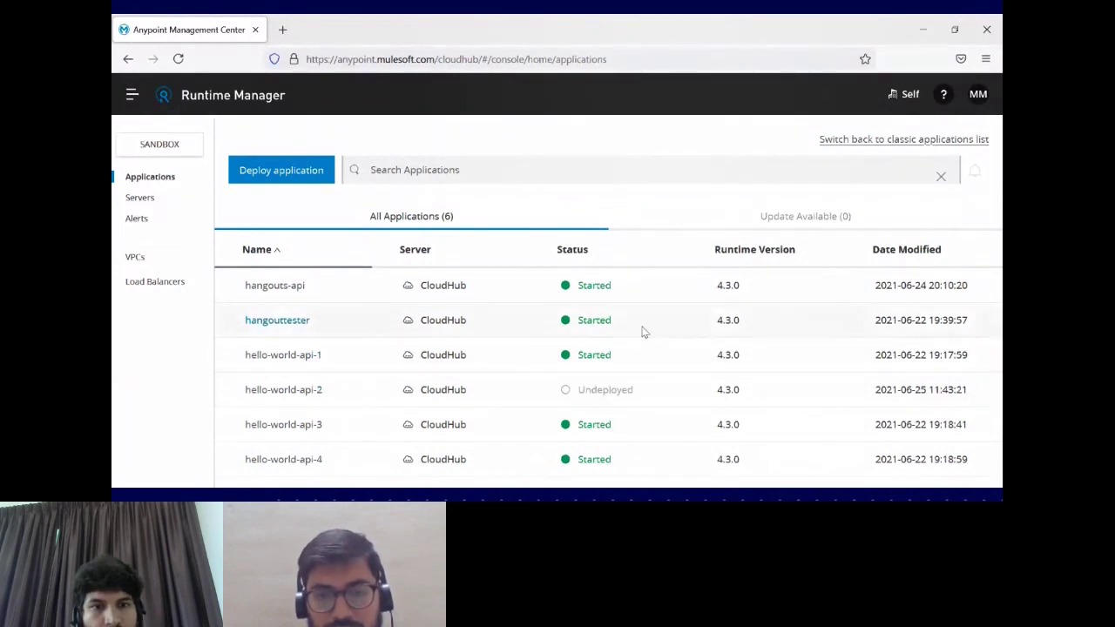
Step: Reopen the schedules of hangouts-api and run platform_alerts_platformResourceCheck immediately once more
left_click(140, 200)
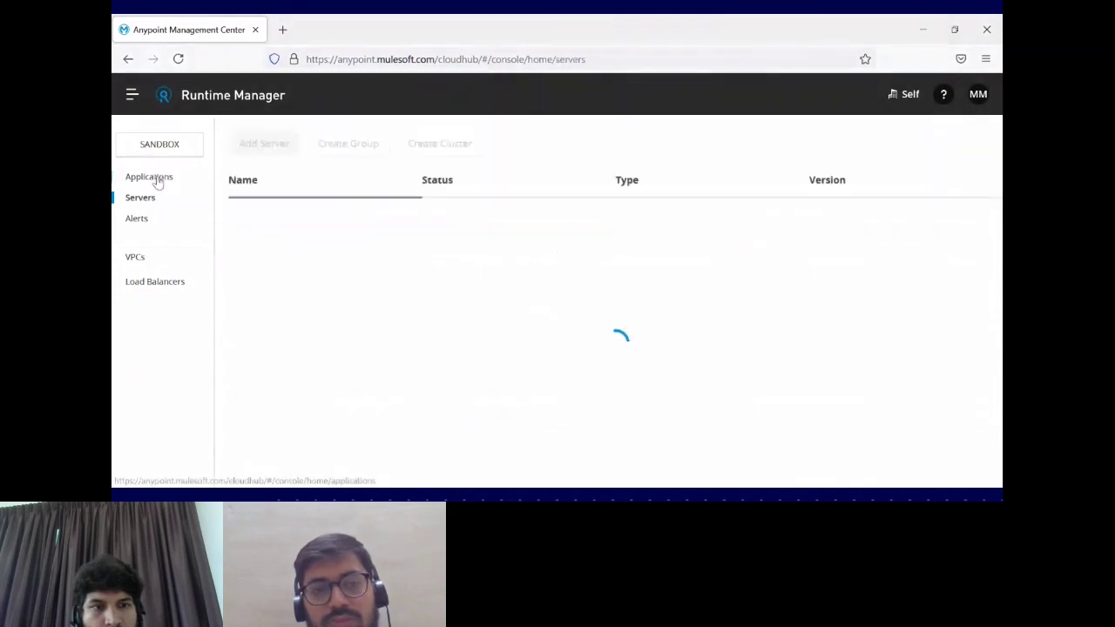
left_click(157, 180)
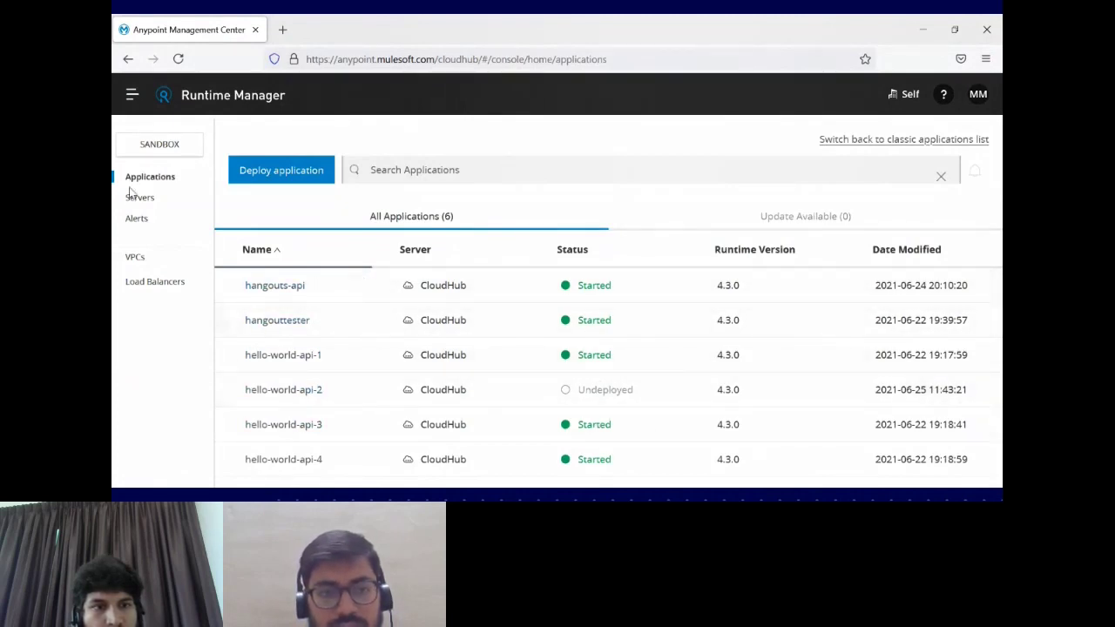
left_click(267, 293)
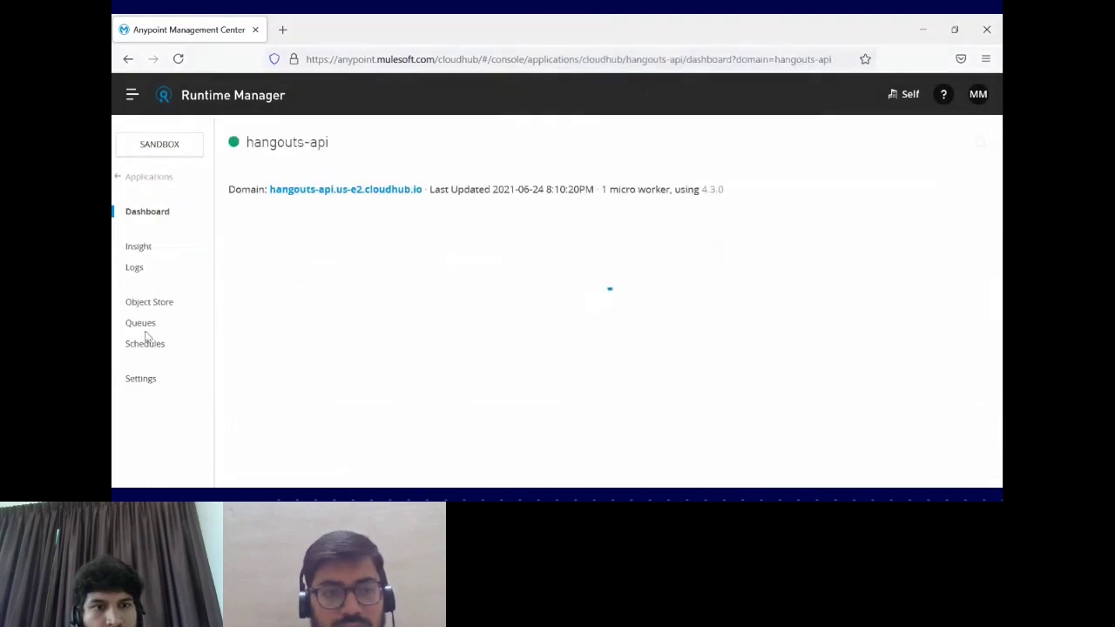
left_click(144, 344)
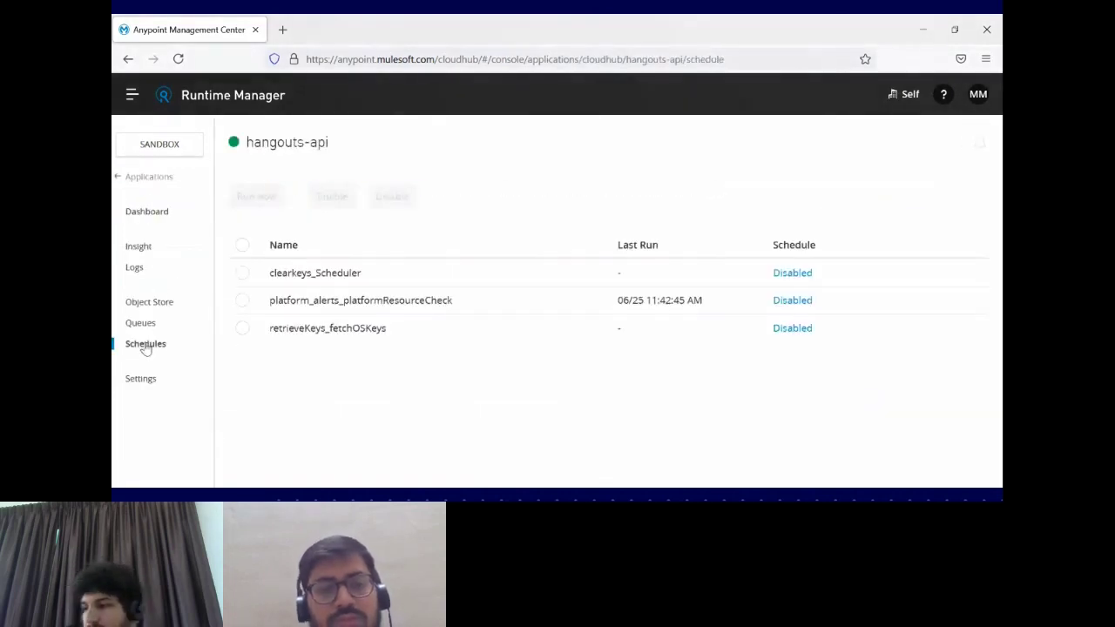
left_click(242, 300)
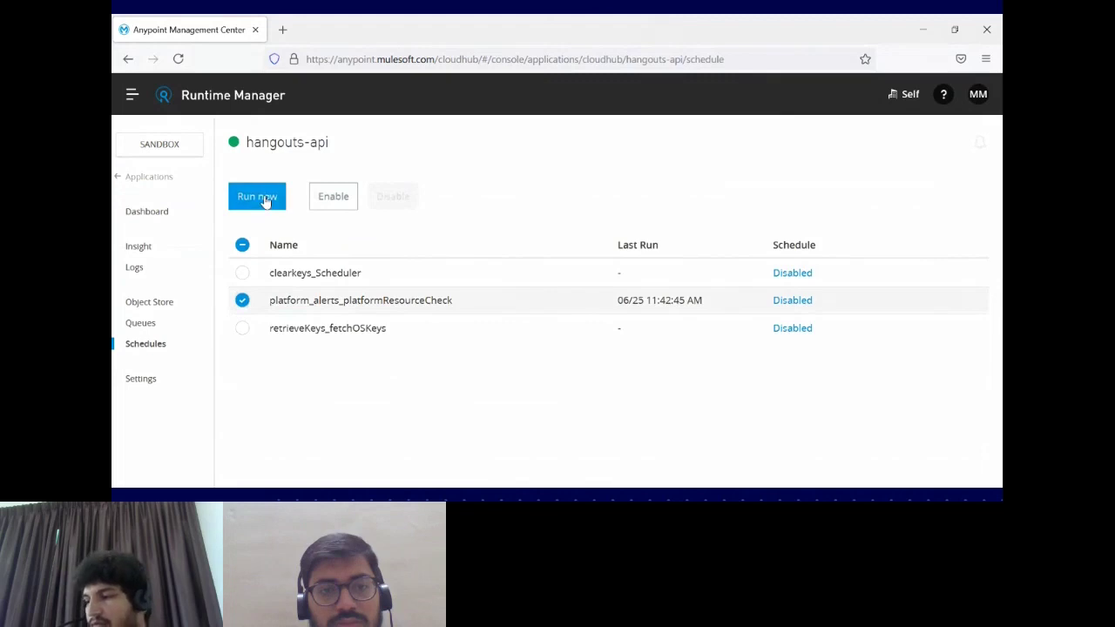
left_click(262, 197)
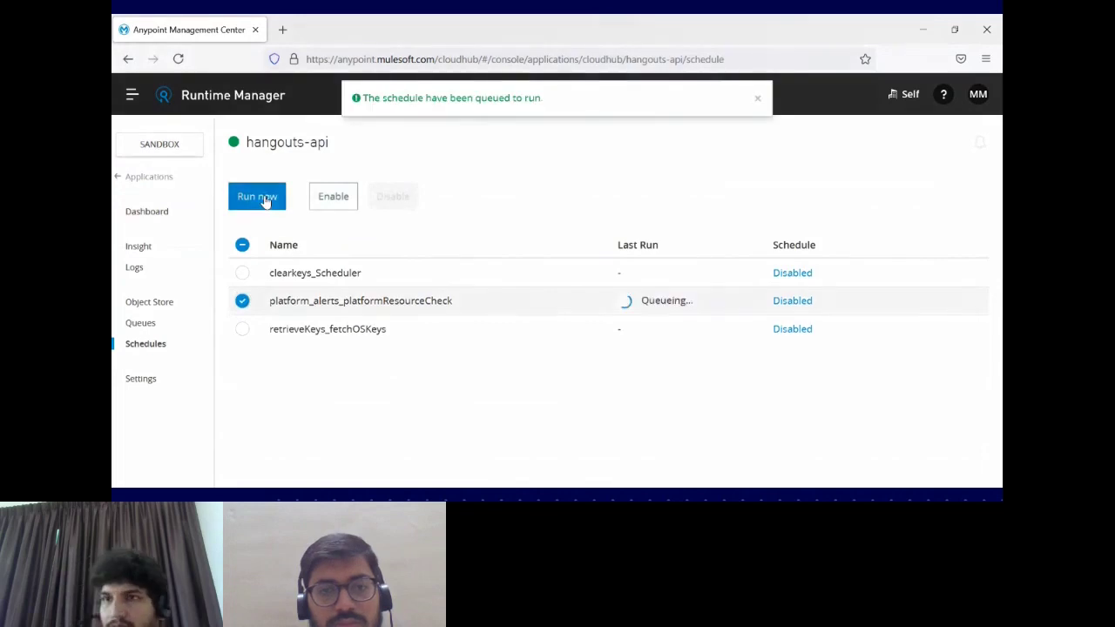
Step: Open the logs of hangouts-api and check the Mulesoft Platform Alerts room in Google Chat for the new platform alert
left_click(135, 270)
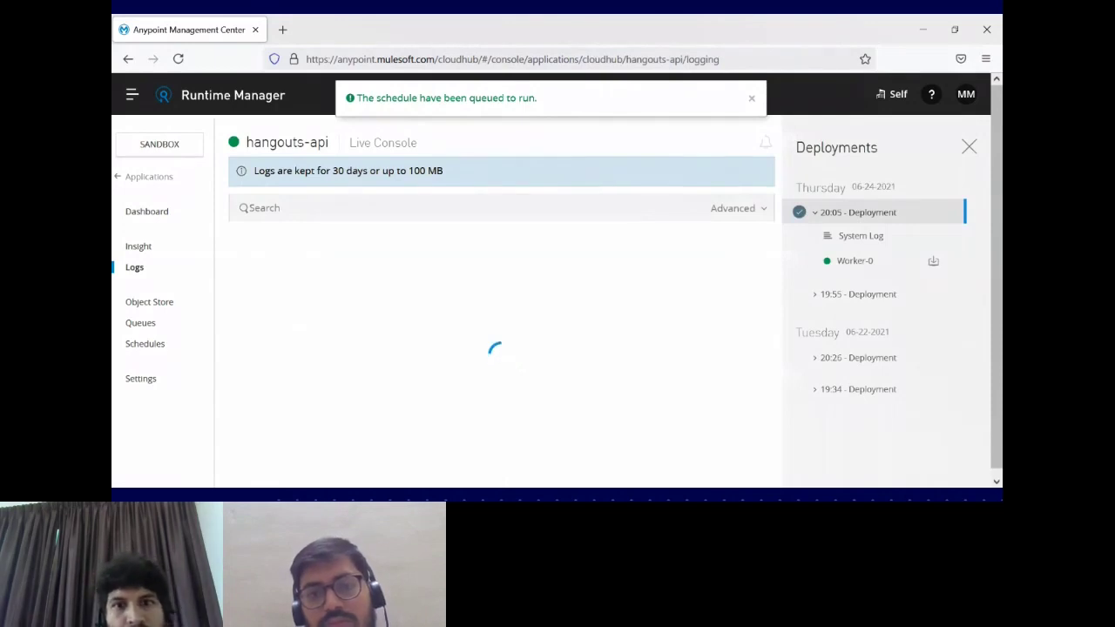
key("alt+Tab")
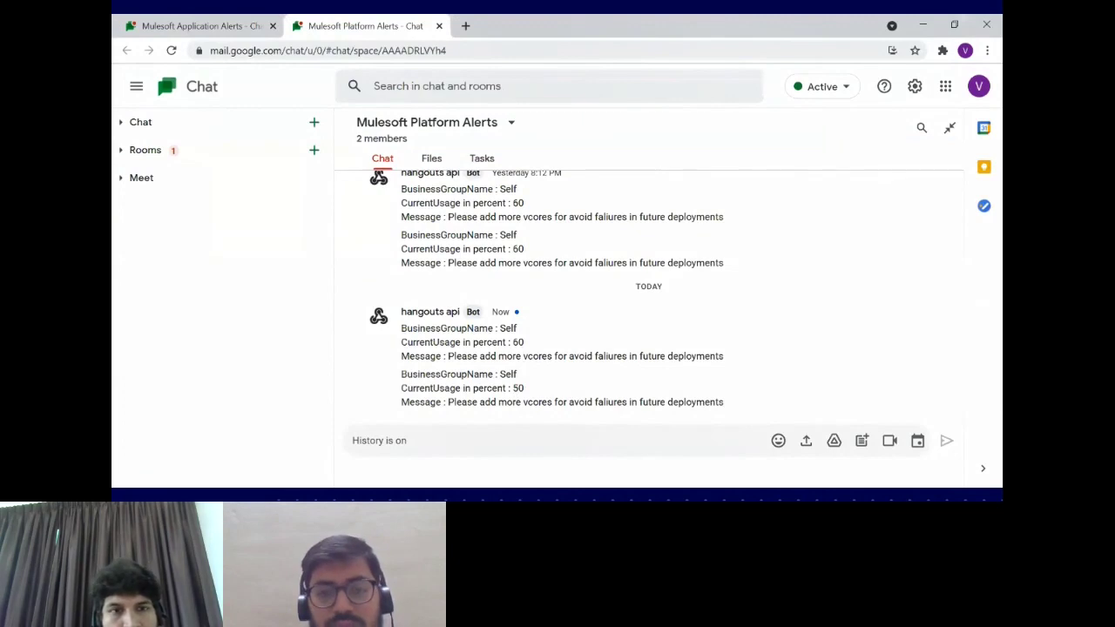
key("alt+Tab")
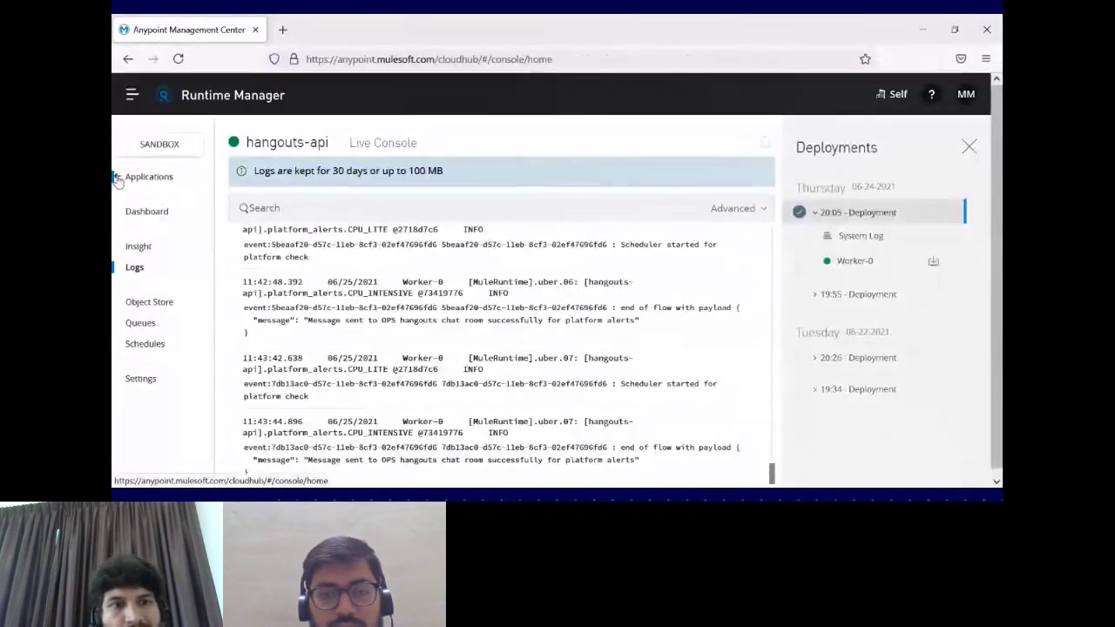
Step: In Runtime Manager, open the schedules of the hangouttester application and run hangouttesterFlow-HTTP:CONNECTIVITY_Scheduler immediately
left_click(118, 178)
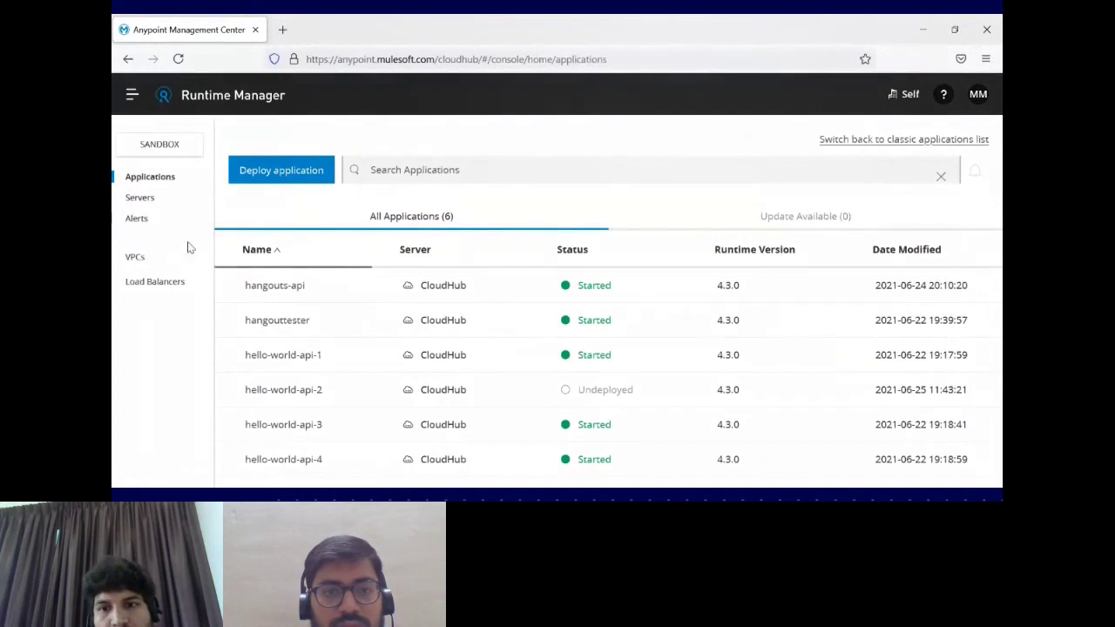
left_click(275, 322)
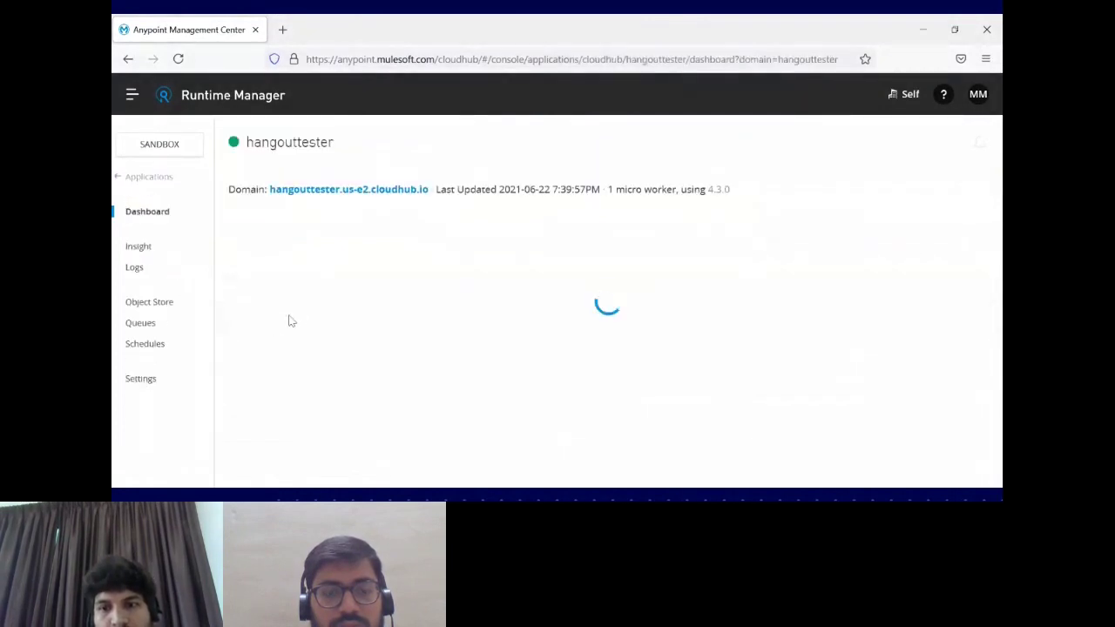
left_click(146, 345)
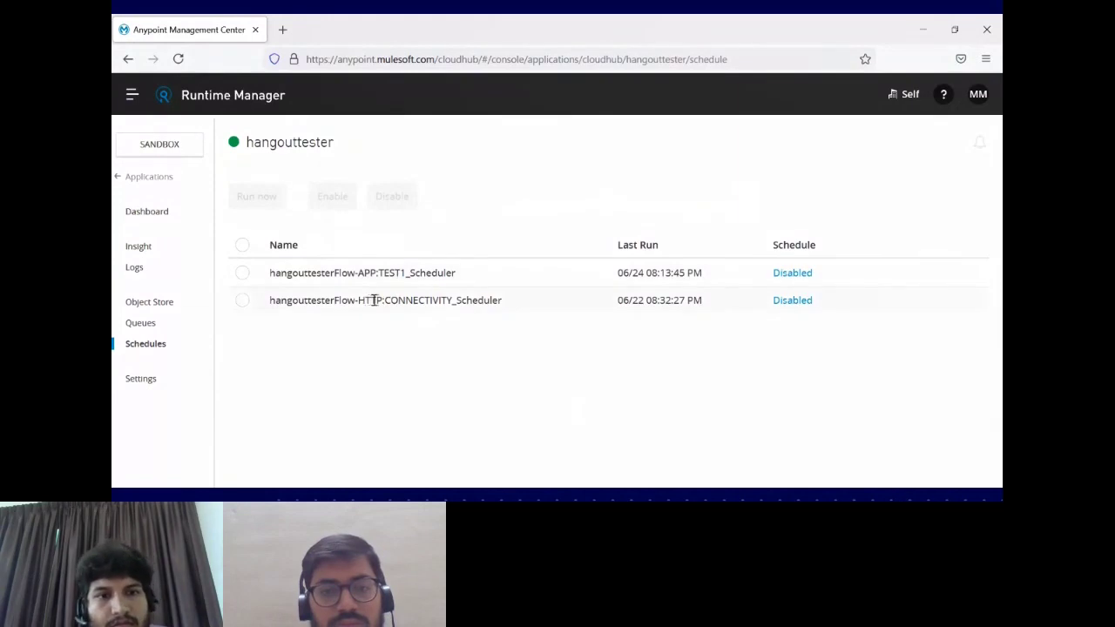
left_click(242, 300)
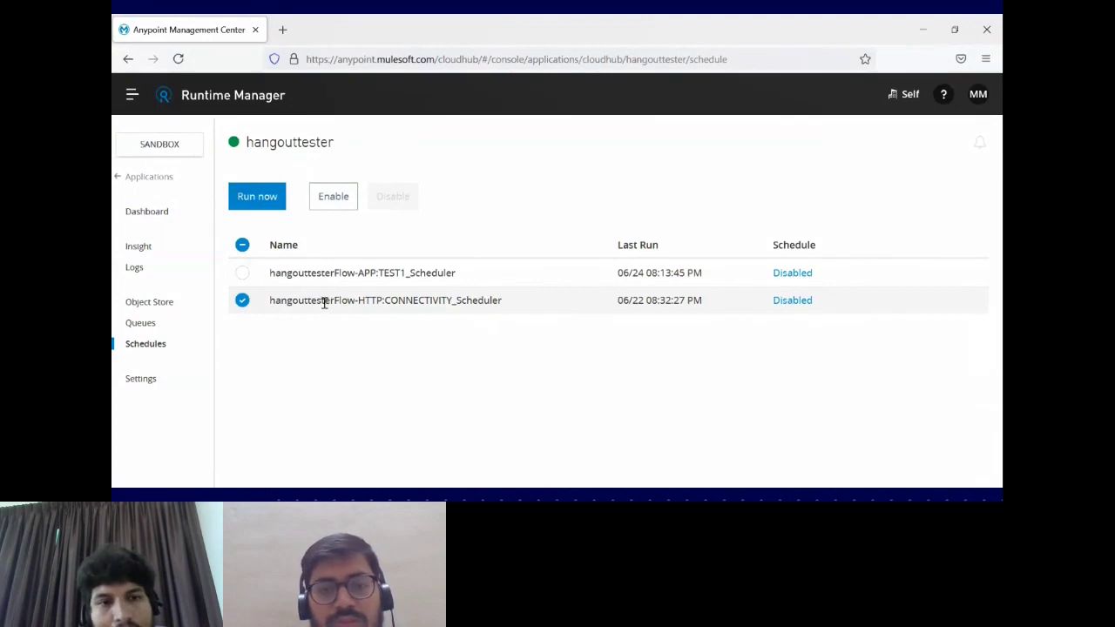
left_click(257, 198)
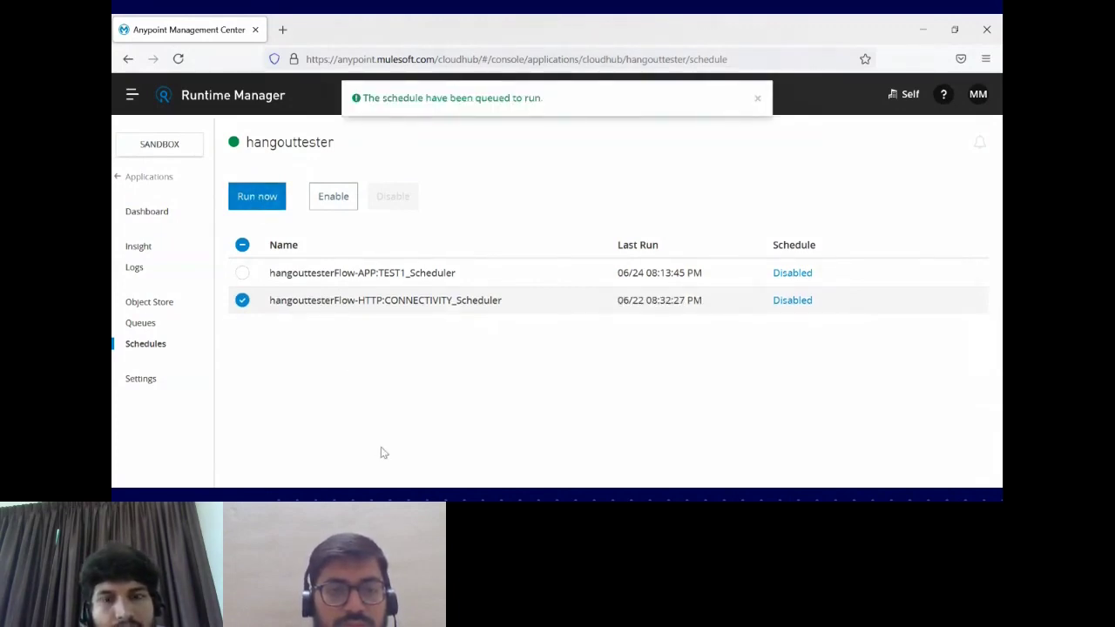
Step: Switch to Google Chat and examine the newest alert's application name and correlation ID in the Mulesoft Application Alerts room
key("alt+Tab")
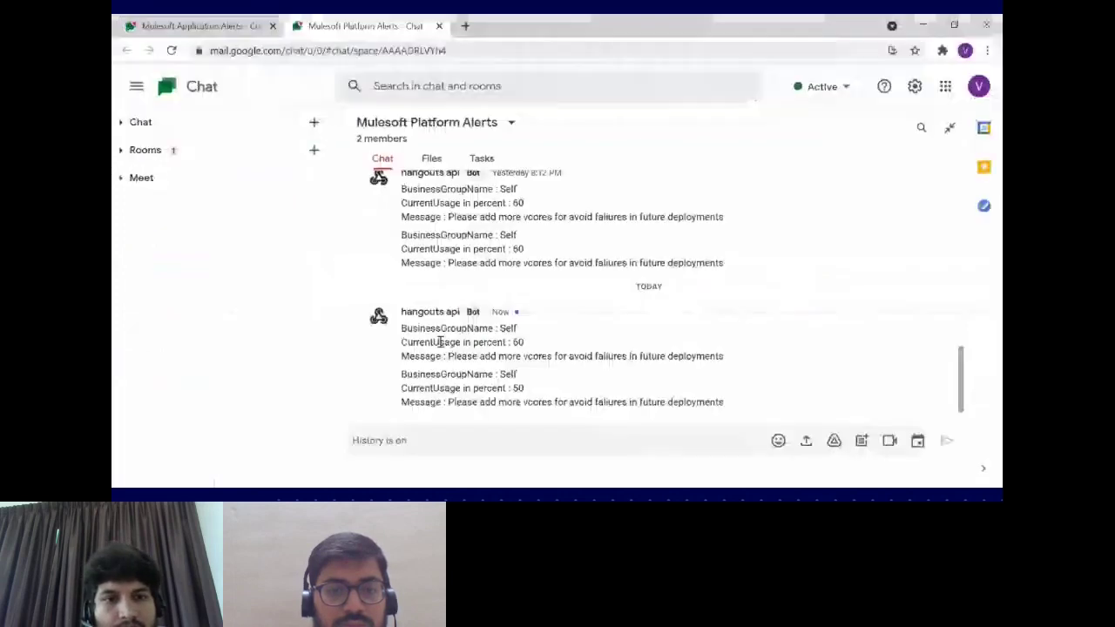
left_click(203, 27)
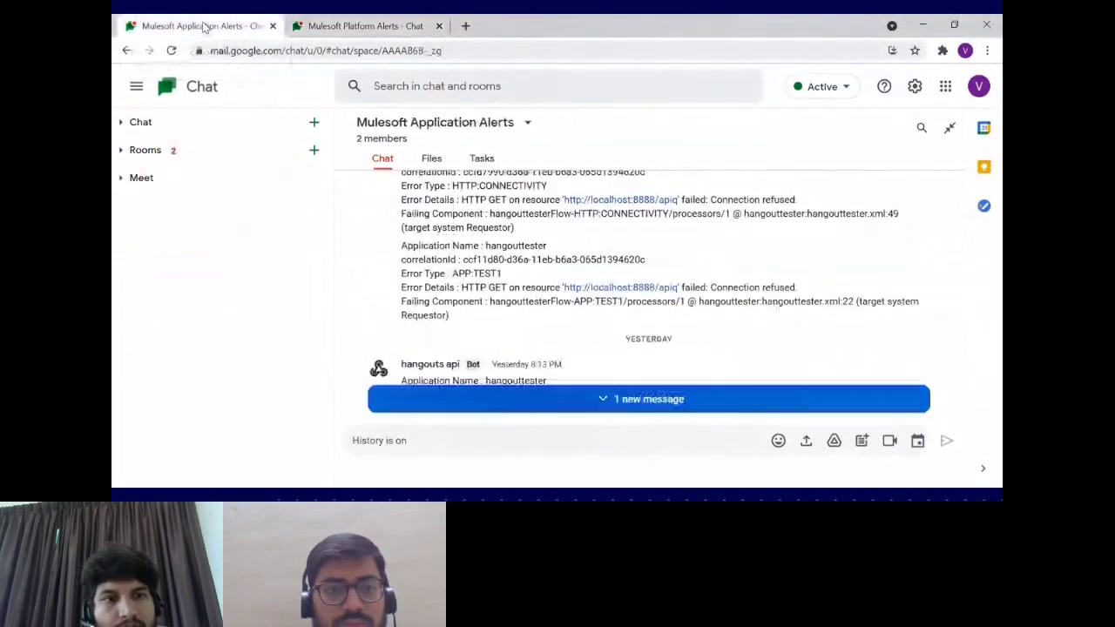
left_click(536, 401)
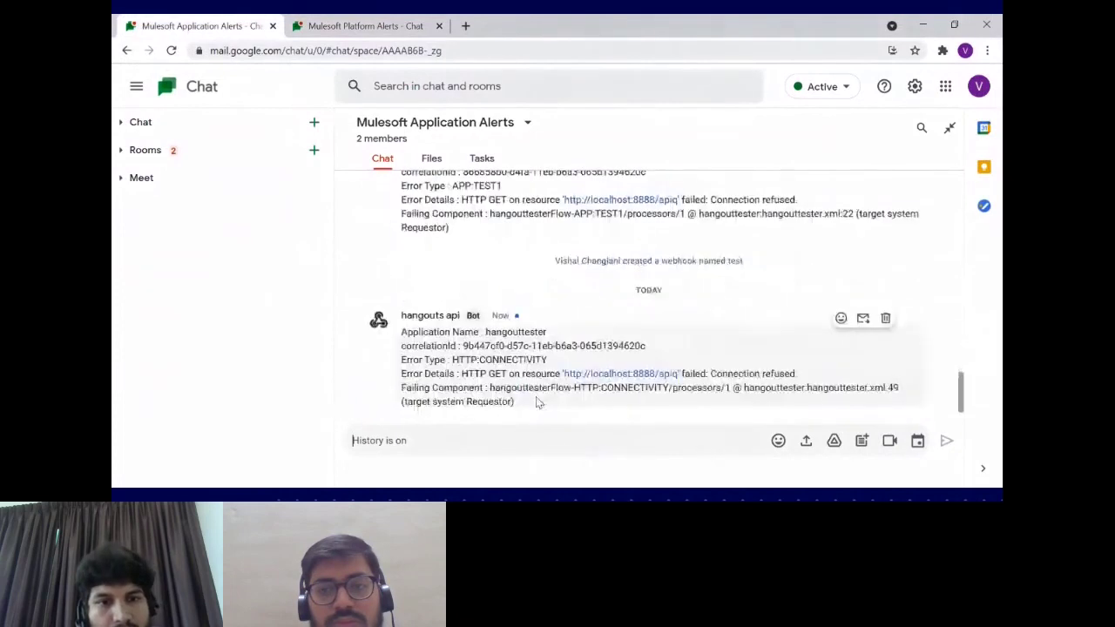
double_click(508, 332)
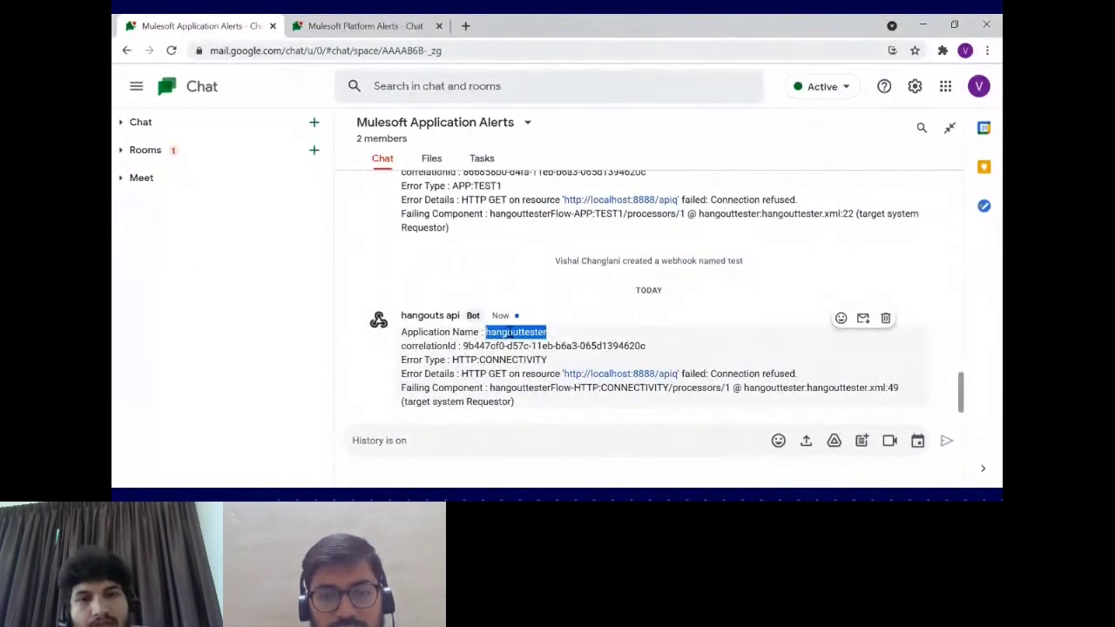
double_click(484, 345)
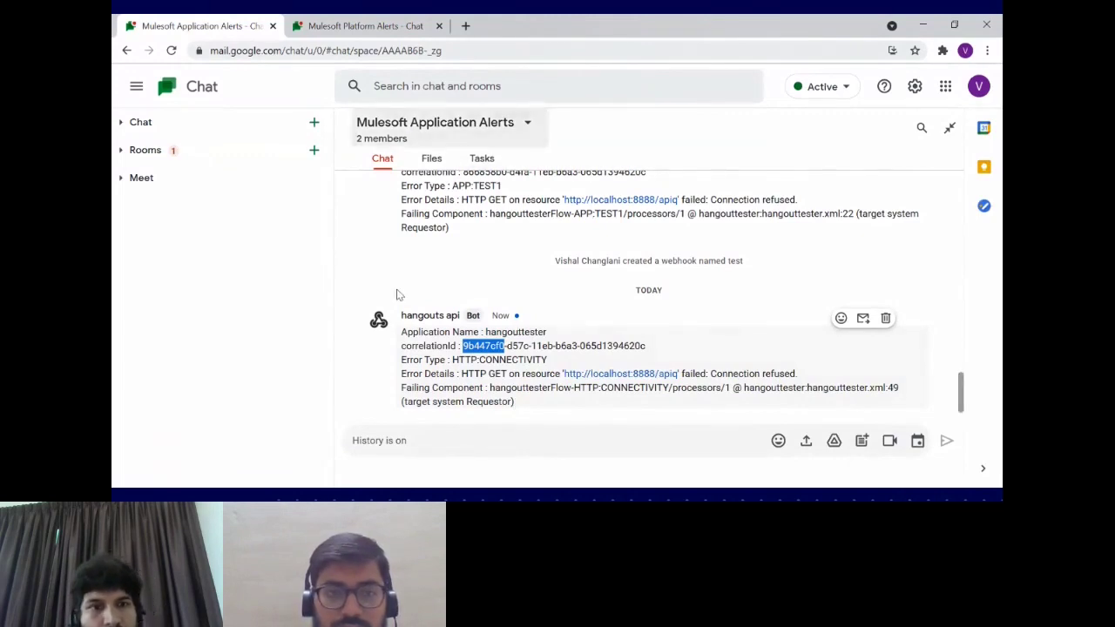
Step: In Runtime Manager, run only hangouttesterFlow-APP:TEST1_Scheduler immediately, and check the error type of its alert in Google Chat
key("alt+Tab")
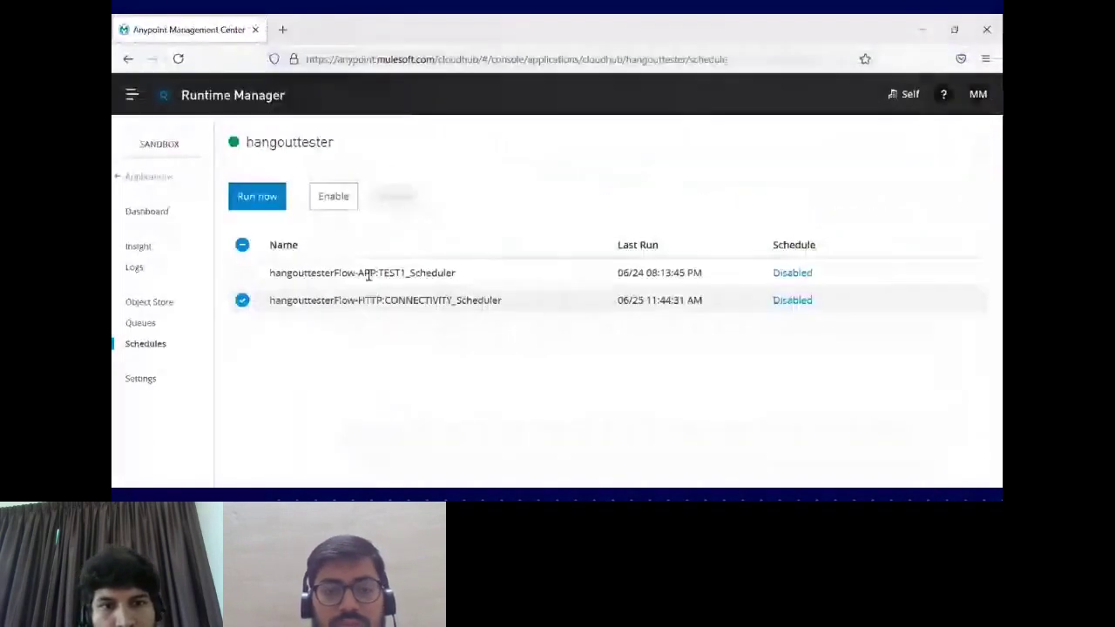
left_click(244, 274)
left_click(242, 300)
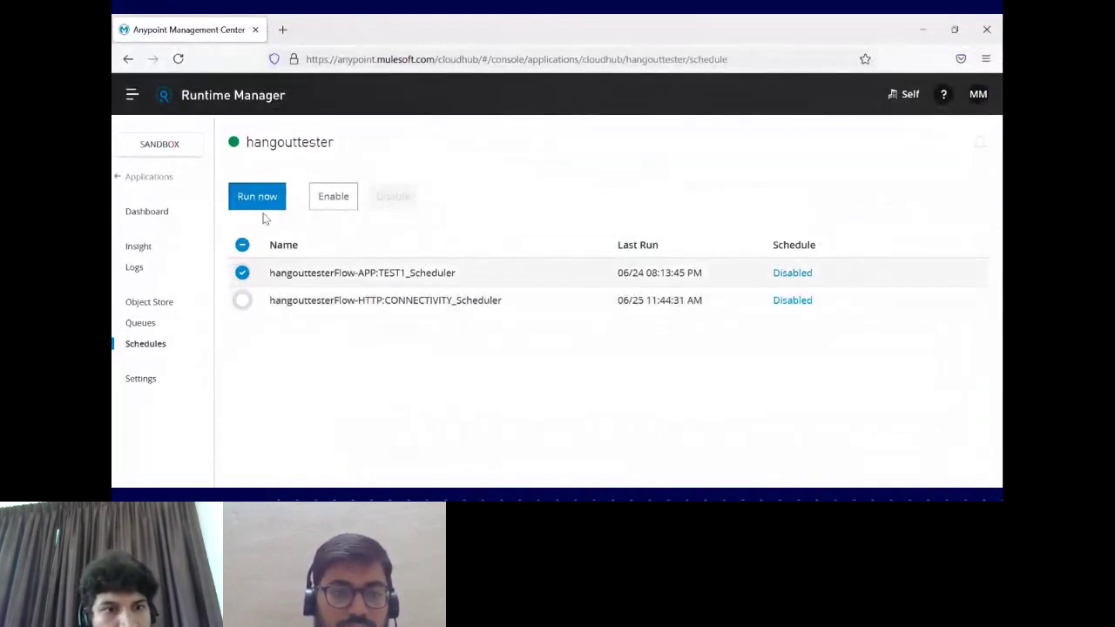
left_click(267, 198)
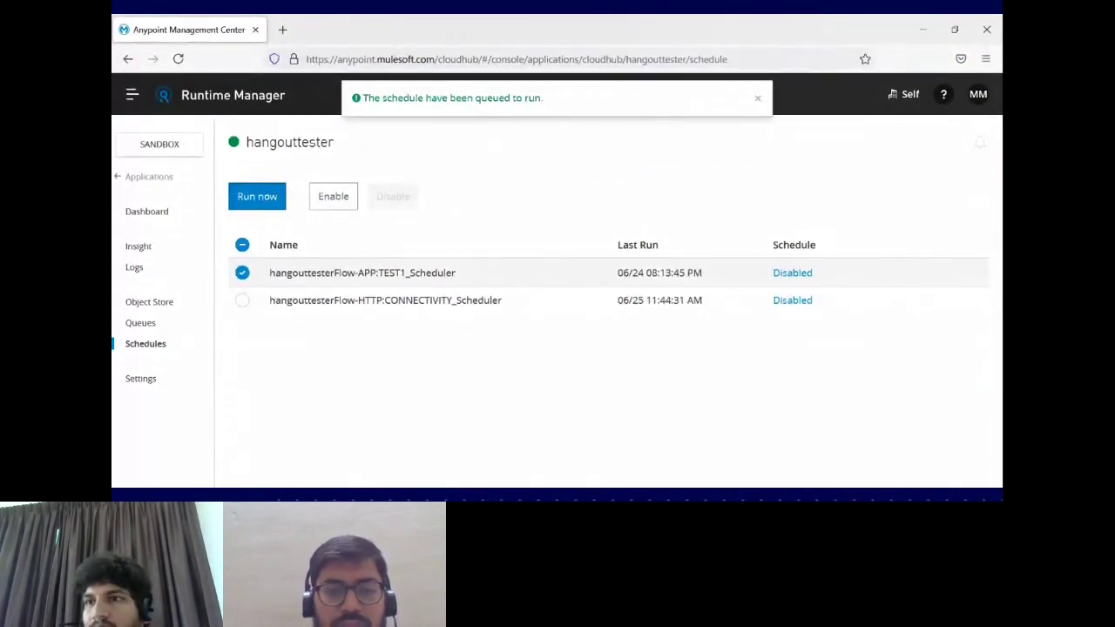
key("alt+Tab")
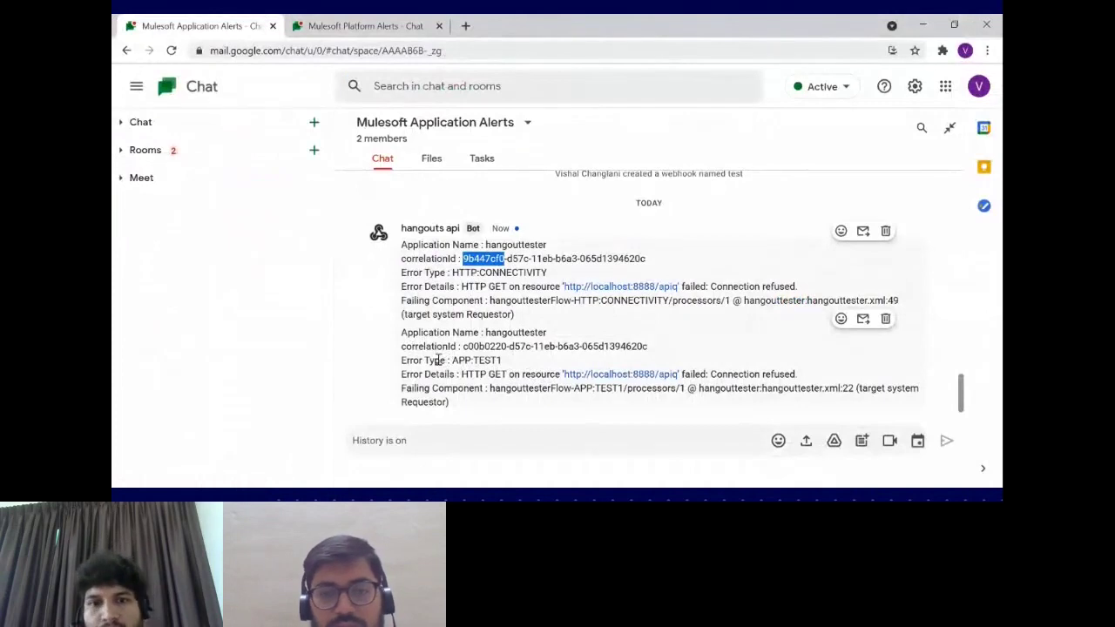
left_click_drag(453, 360, 510, 365)
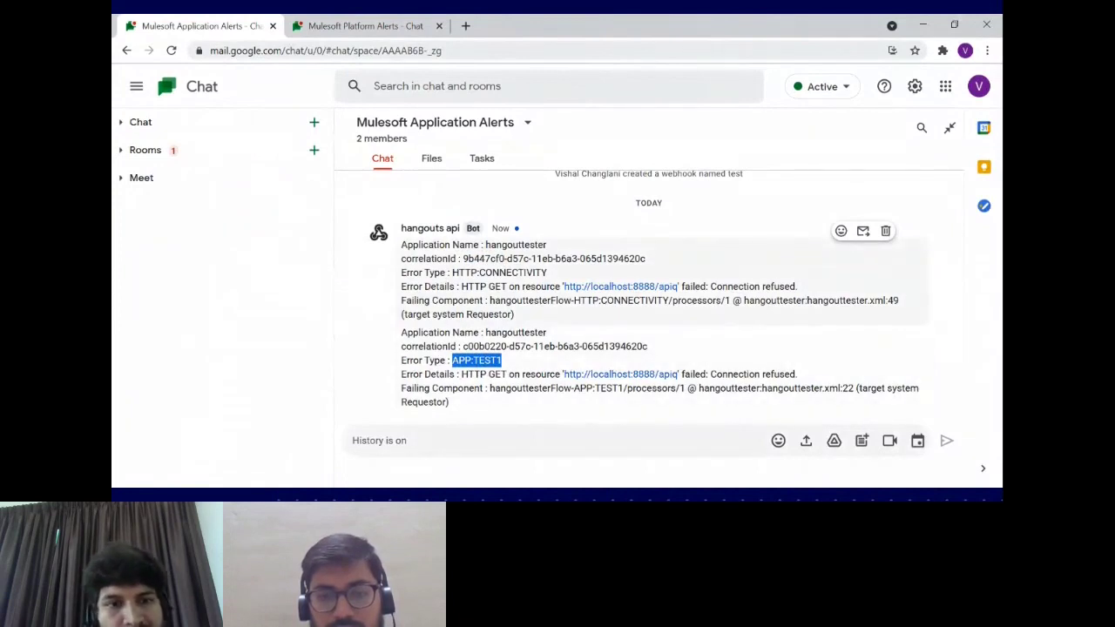
Step: Run only hangouttesterFlow-HTTP:CONNECTIVITY_Scheduler twice more in Runtime Manager, checking the Mulesoft Application Alerts room in Google Chat after each run
key("alt+Tab")
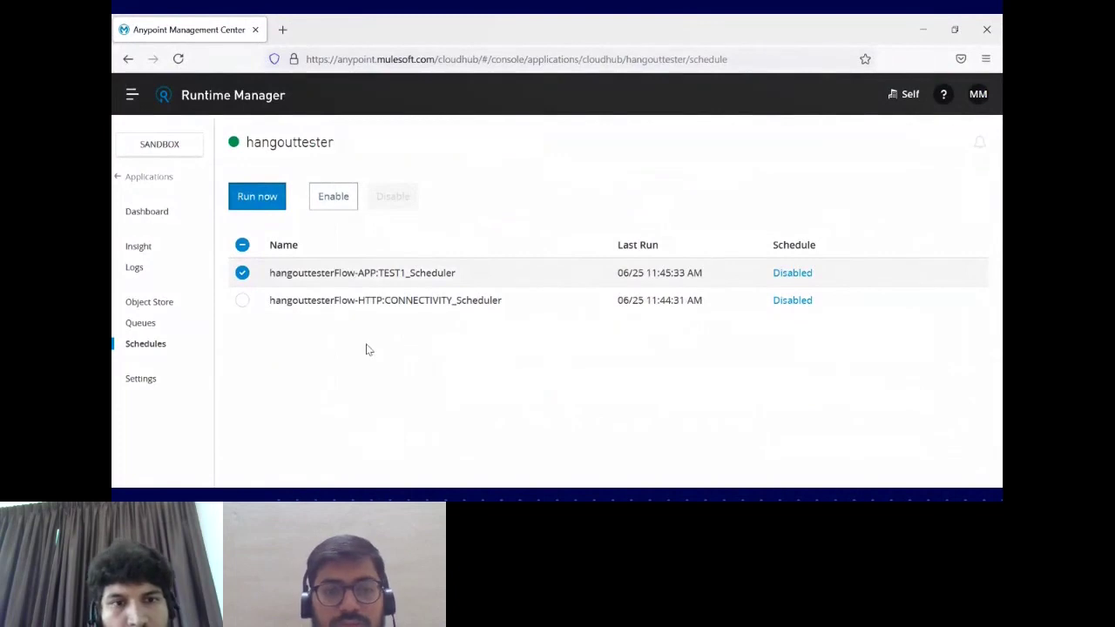
left_click(242, 301)
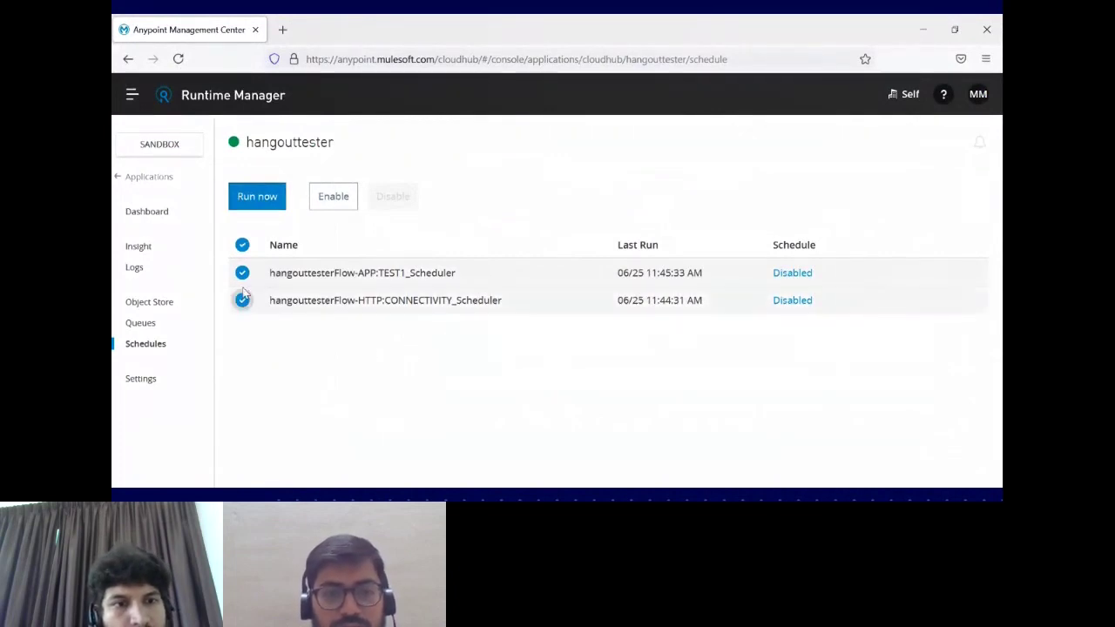
left_click(243, 273)
left_click(259, 199)
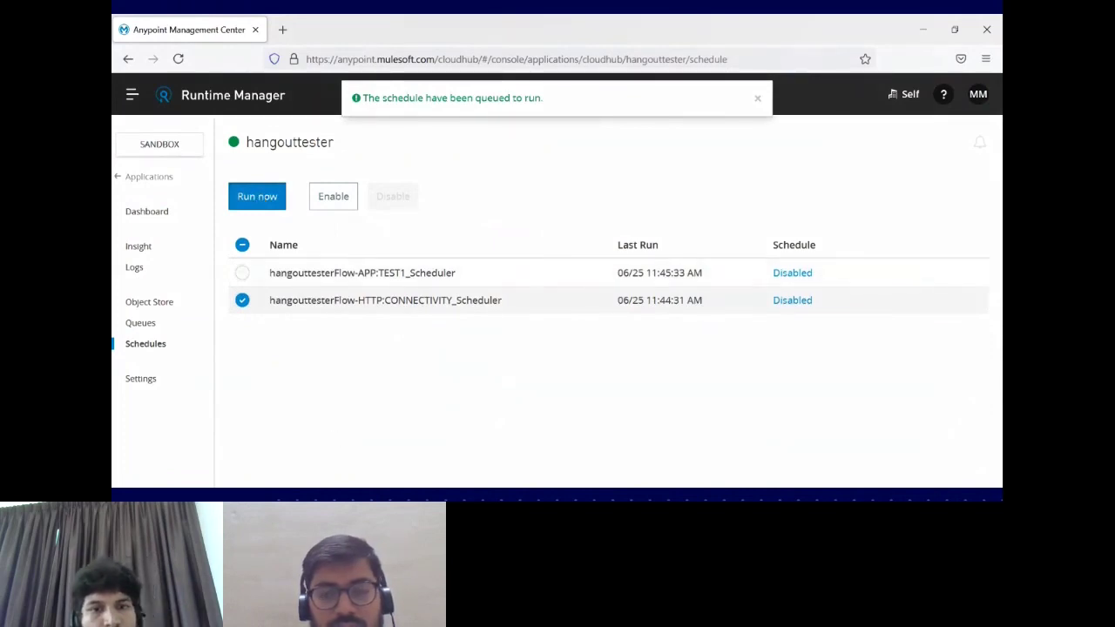
key("alt+Tab")
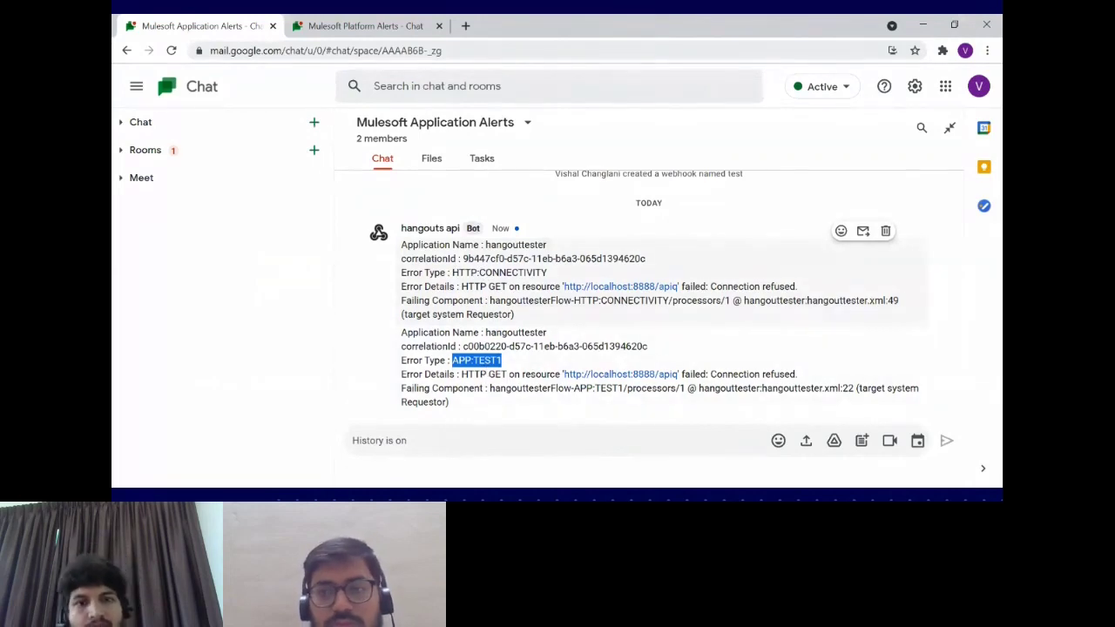
key("alt+Tab")
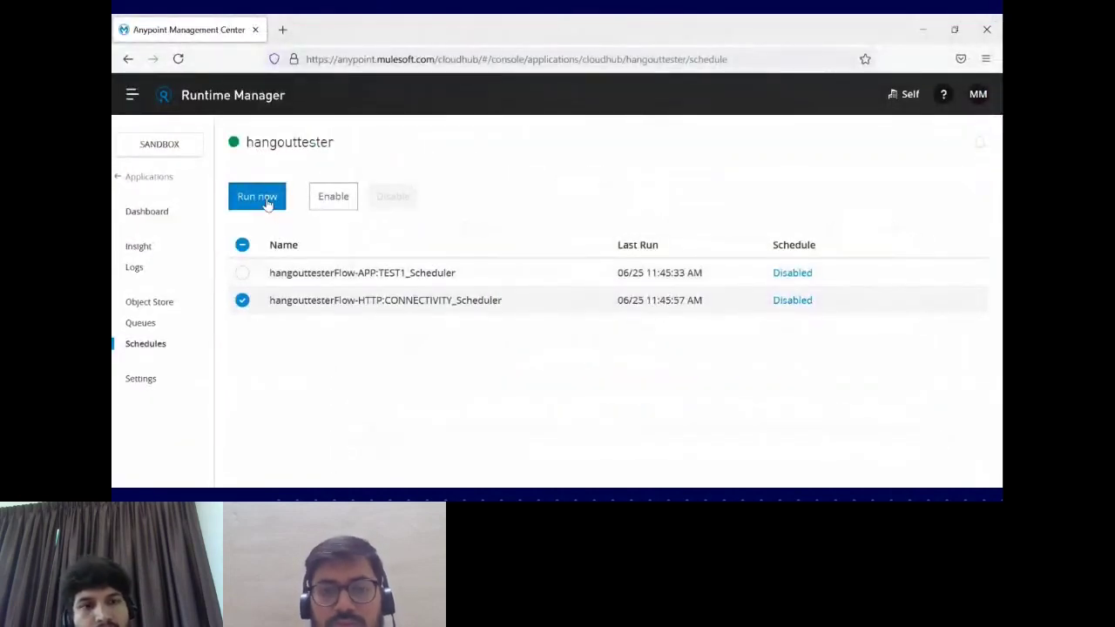
left_click(268, 200)
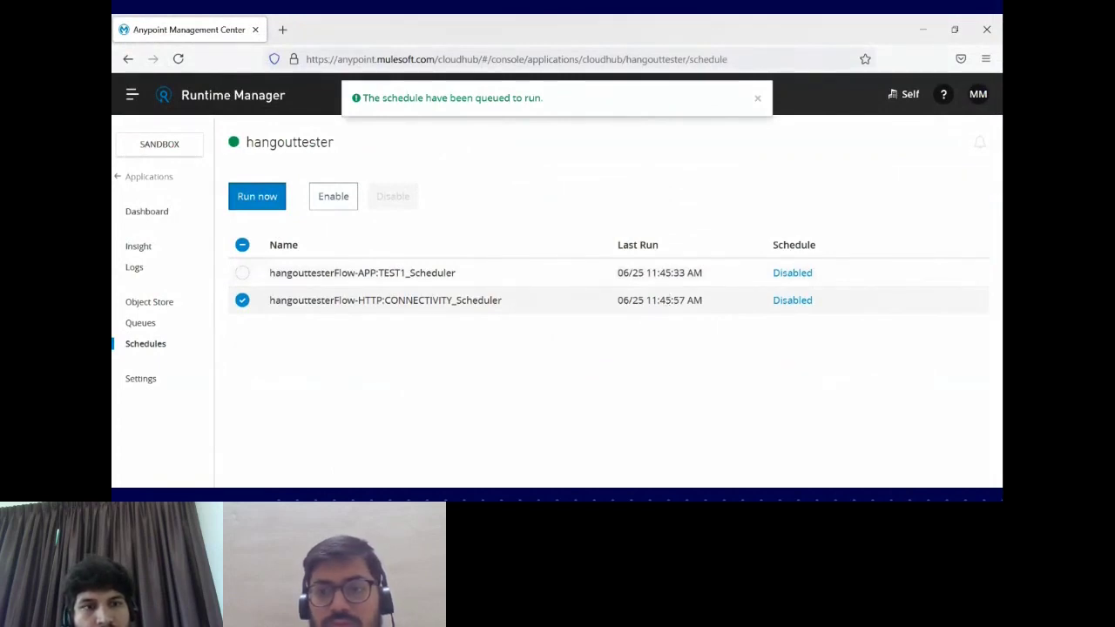
key("alt+Tab")
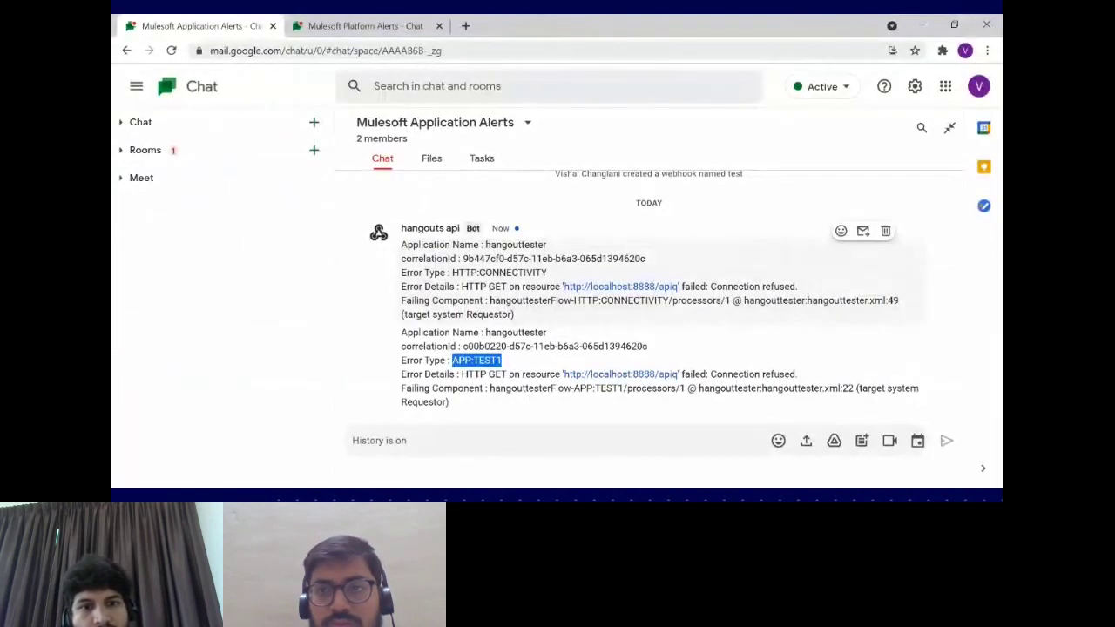
Step: In Runtime Manager, select only hangouttesterFlow-APP:TEST1_Scheduler, run it twice more, and check Google Chat for repeated alerts
left_click(243, 273)
left_click(241, 300)
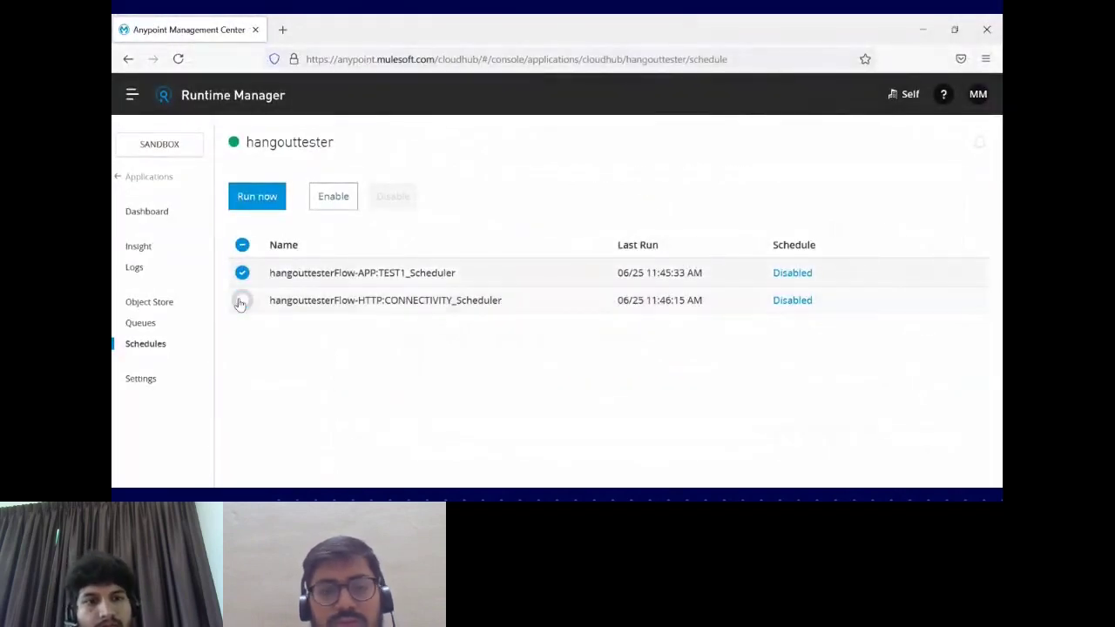
left_click(256, 197)
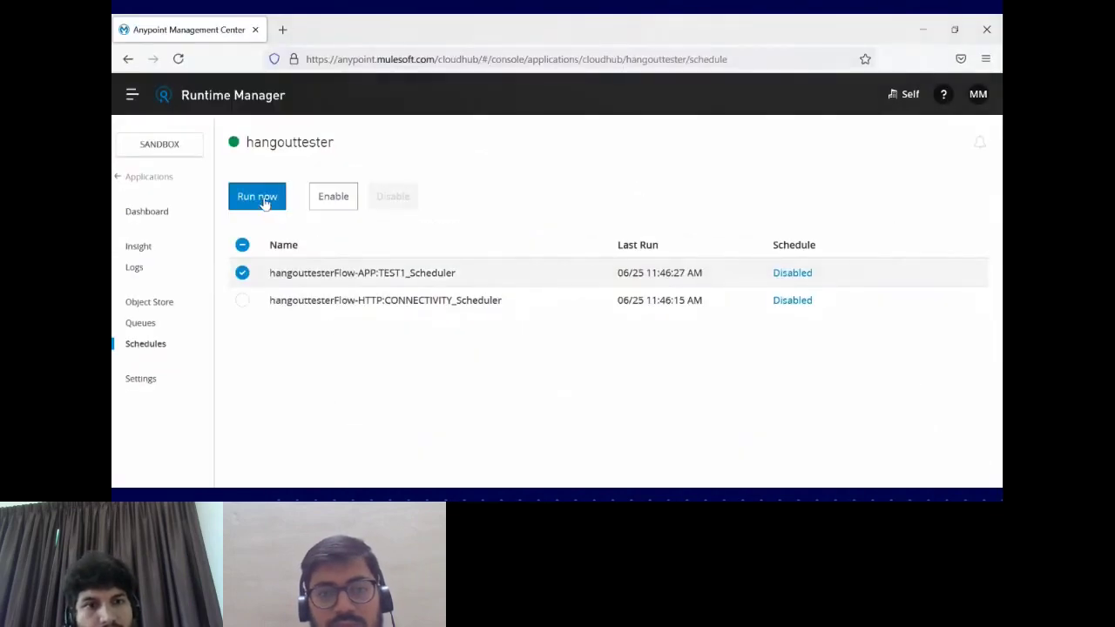
left_click(261, 198)
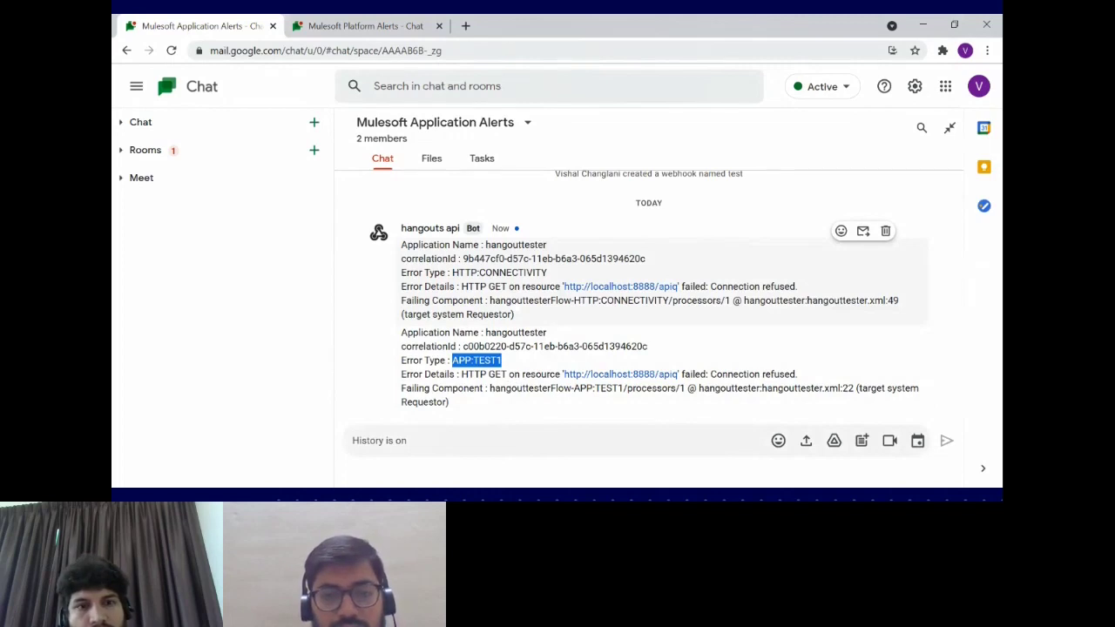
mouse_move(361, 388)
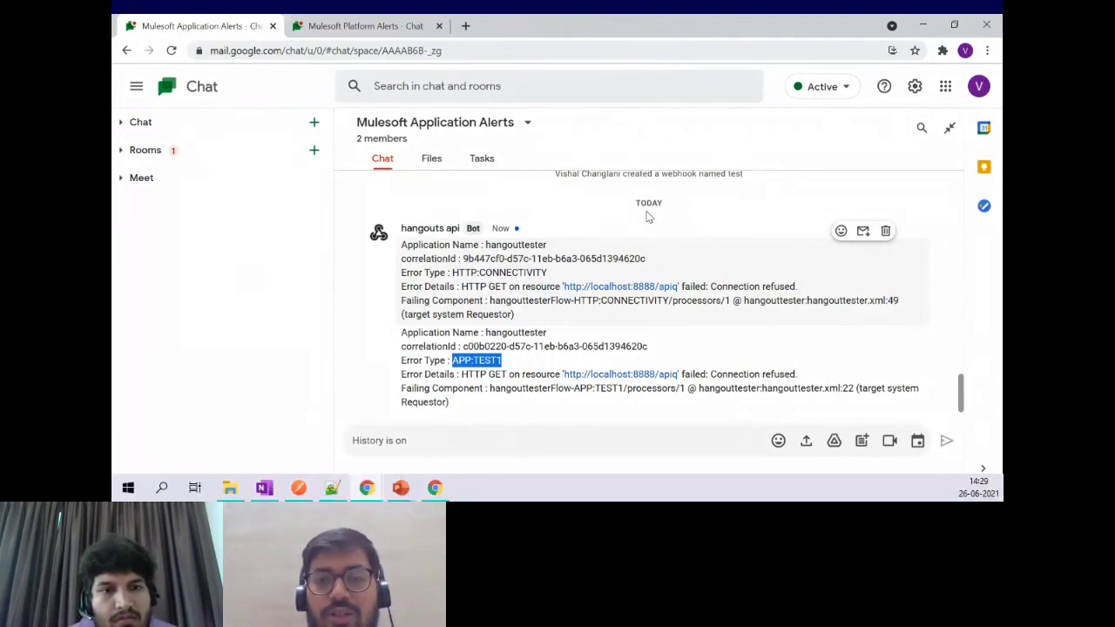
key("ctrl+super+Left")
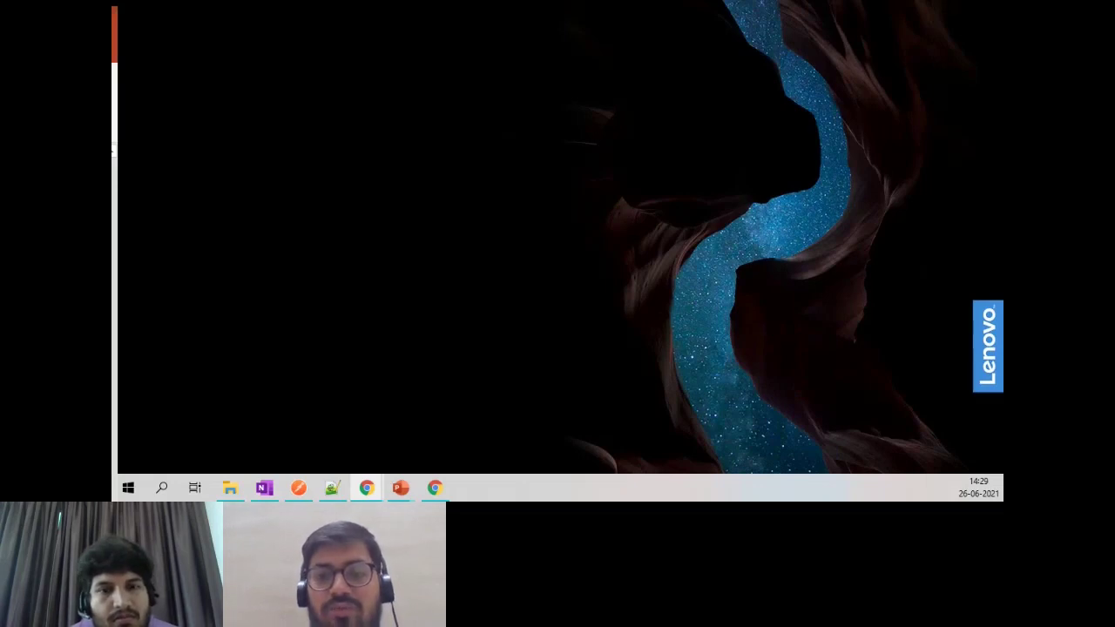
key("ctrl+super+Right")
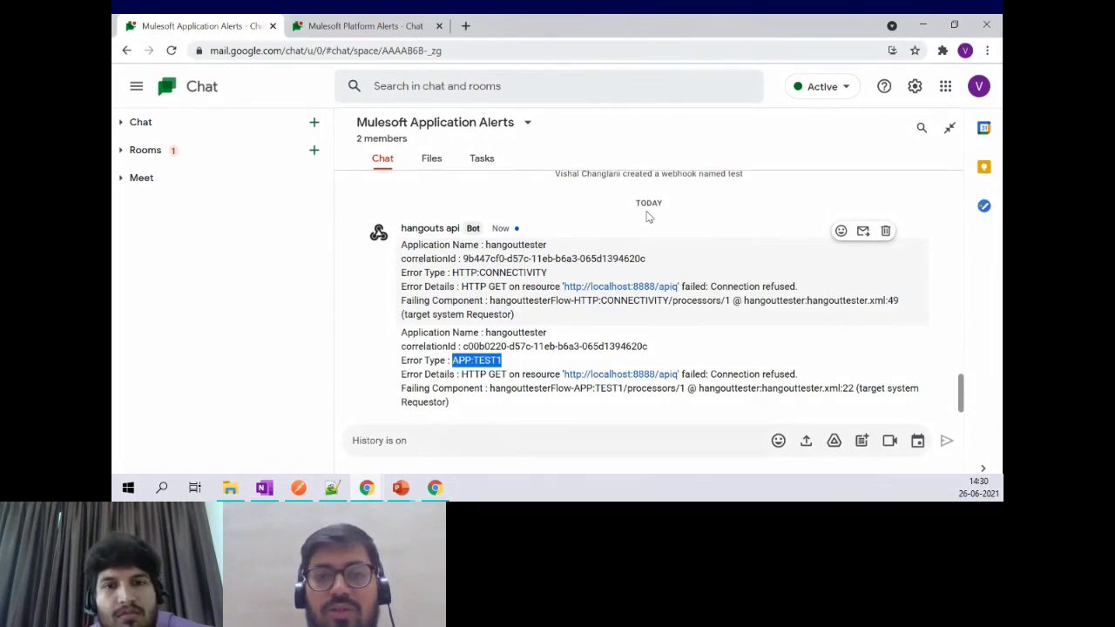
key("alt+Tab")
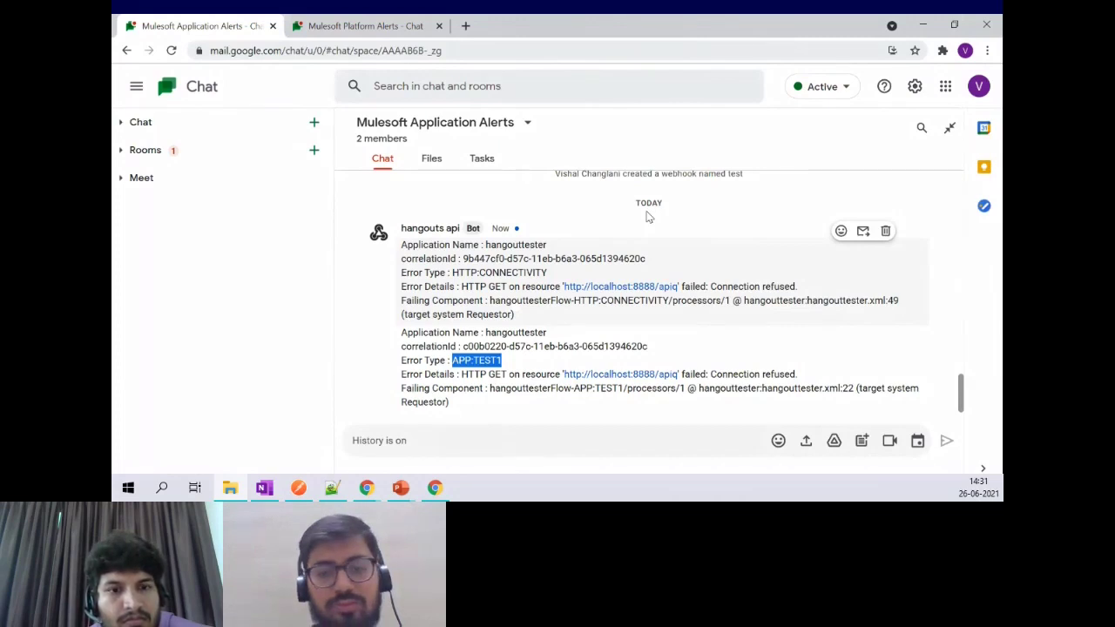
key("super+d")
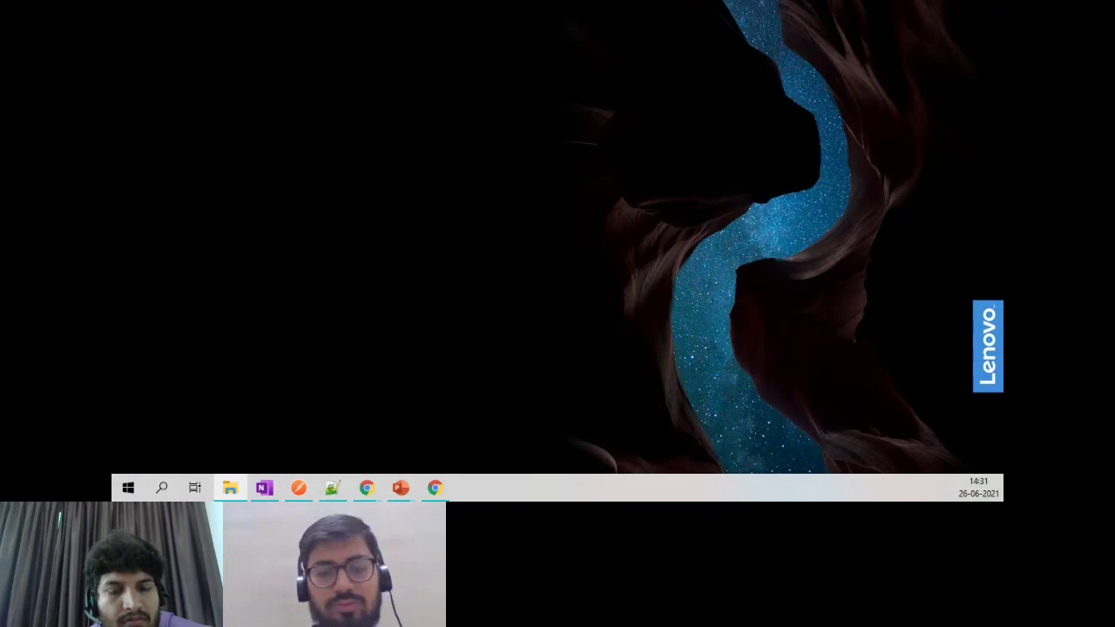
key("super+d")
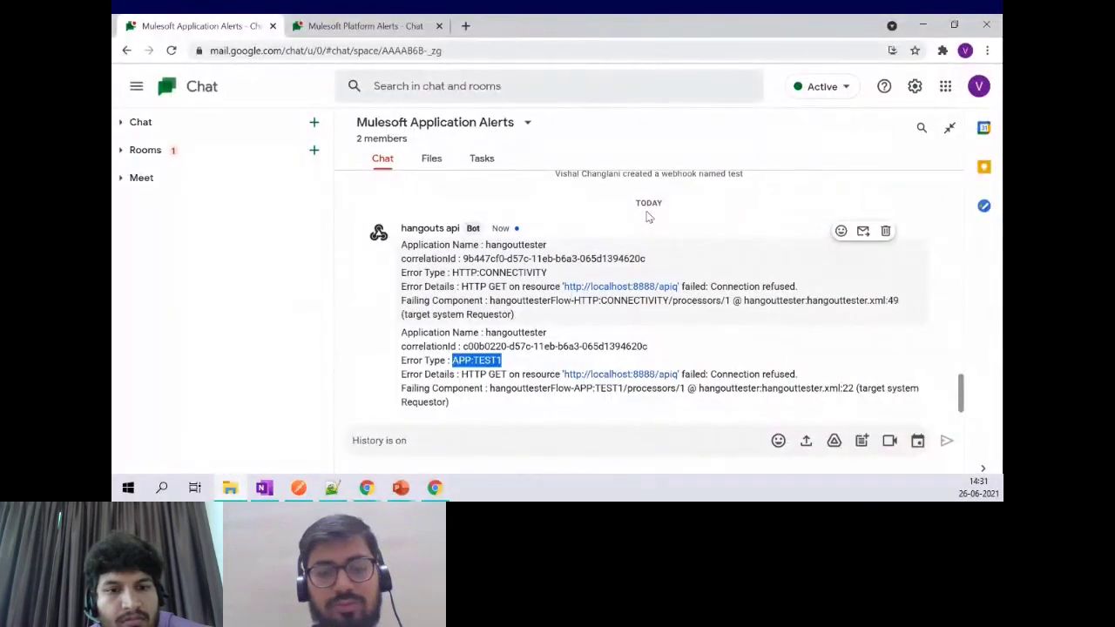
key("super+d")
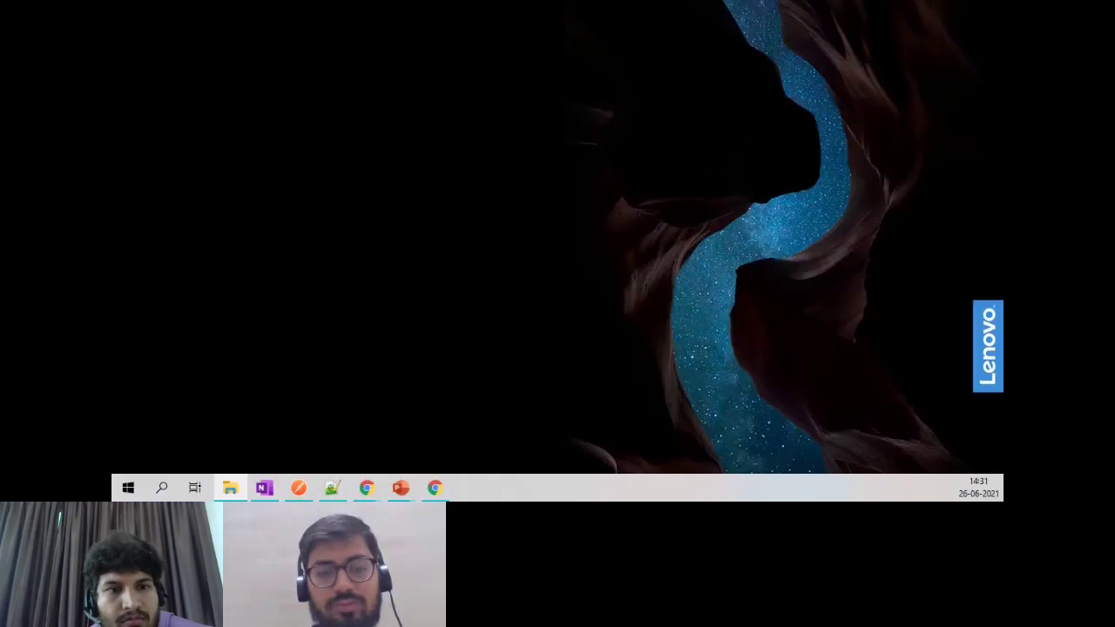
key("super+d")
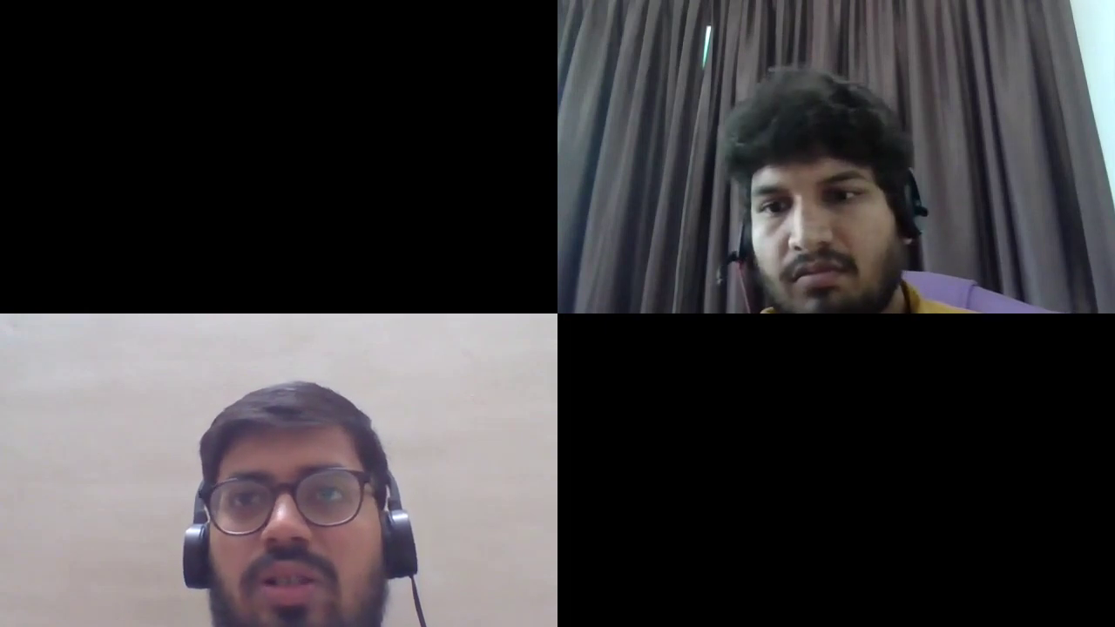
Step: Switch to the meetup presentation in PowerPoint at the Questions ? slide
key("alt+Tab")
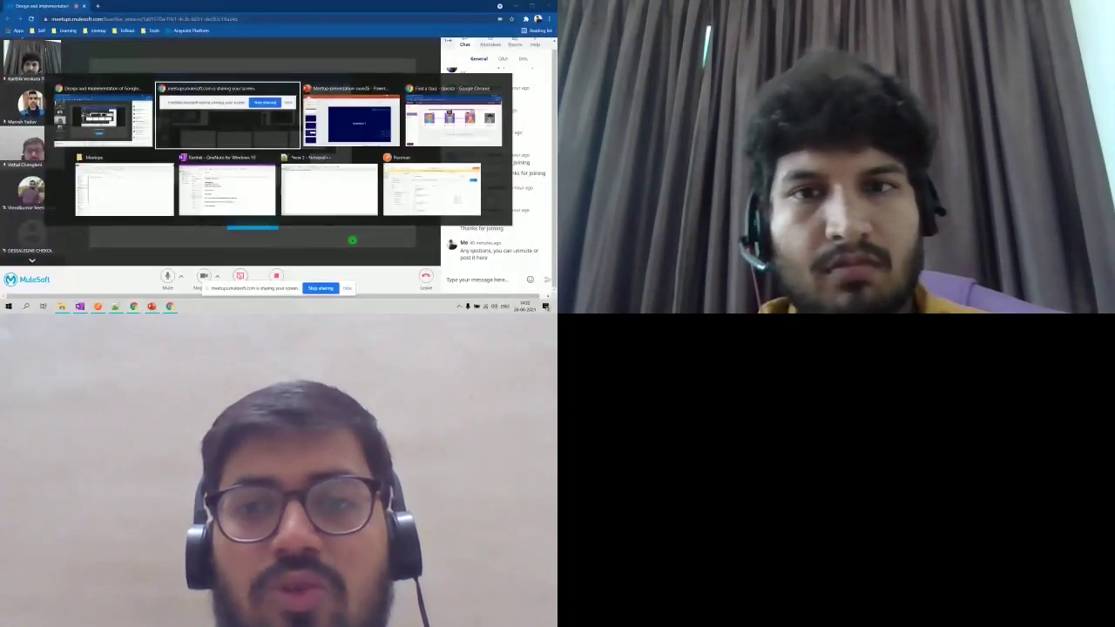
key("alt+Tab")
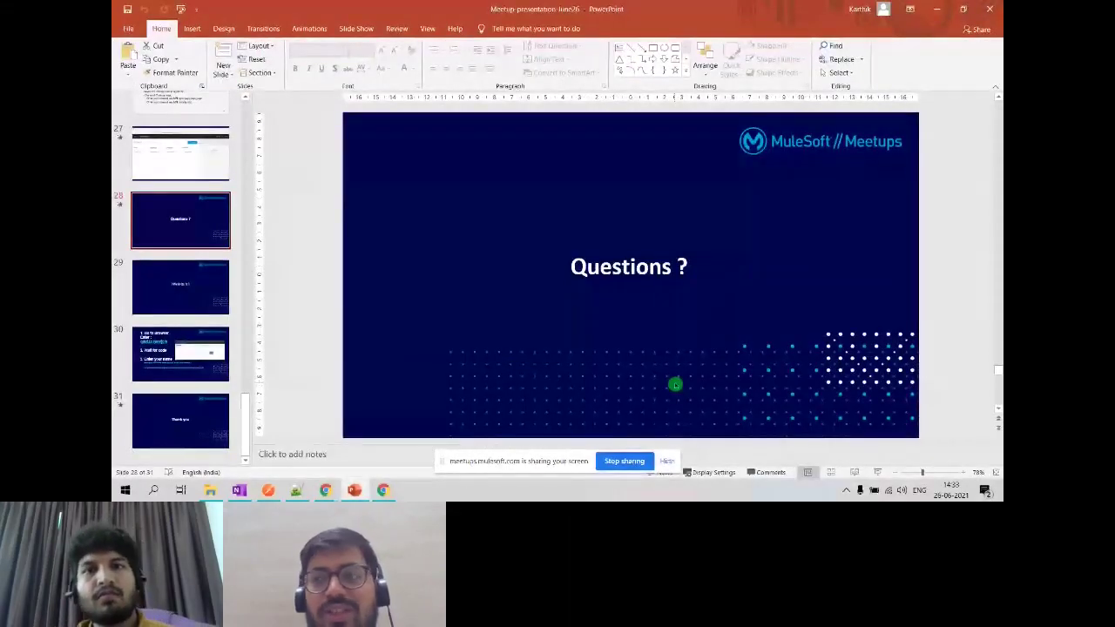